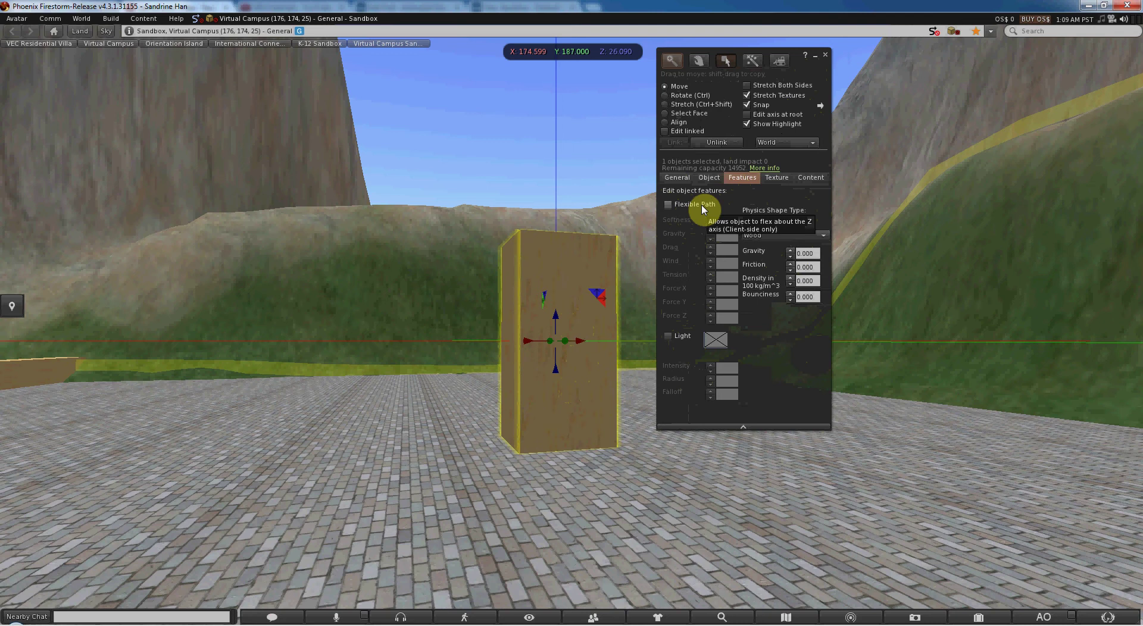
Step: Turn on Flexible Path for the tall wooden box and move it back and forth along the X axis to about 174.578
left_click(704, 209)
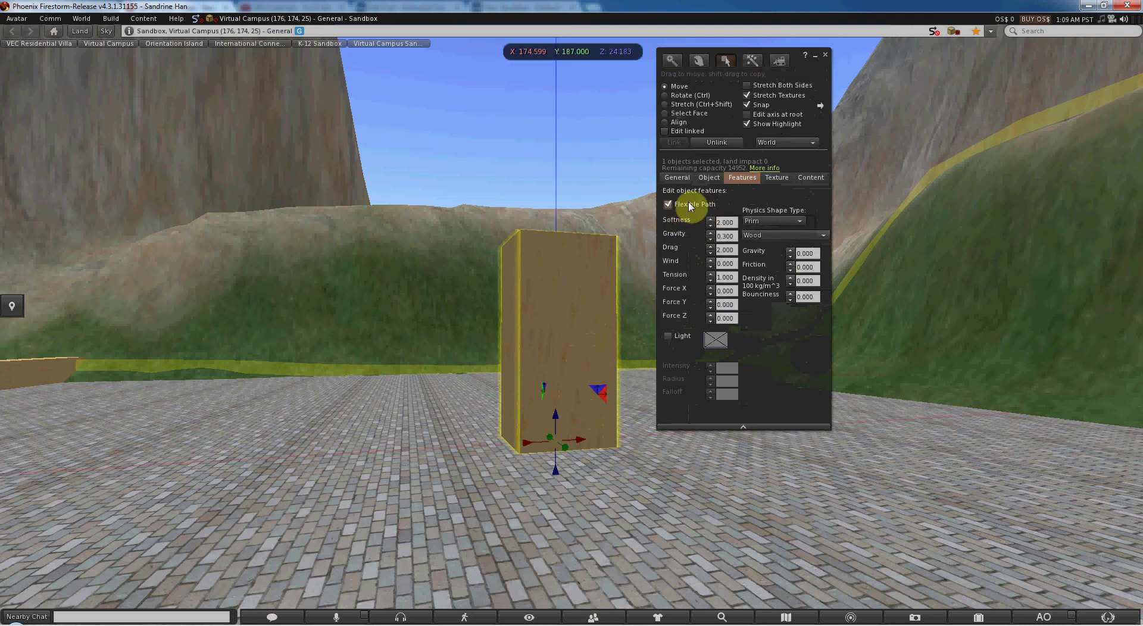
left_click(598, 344, "alt")
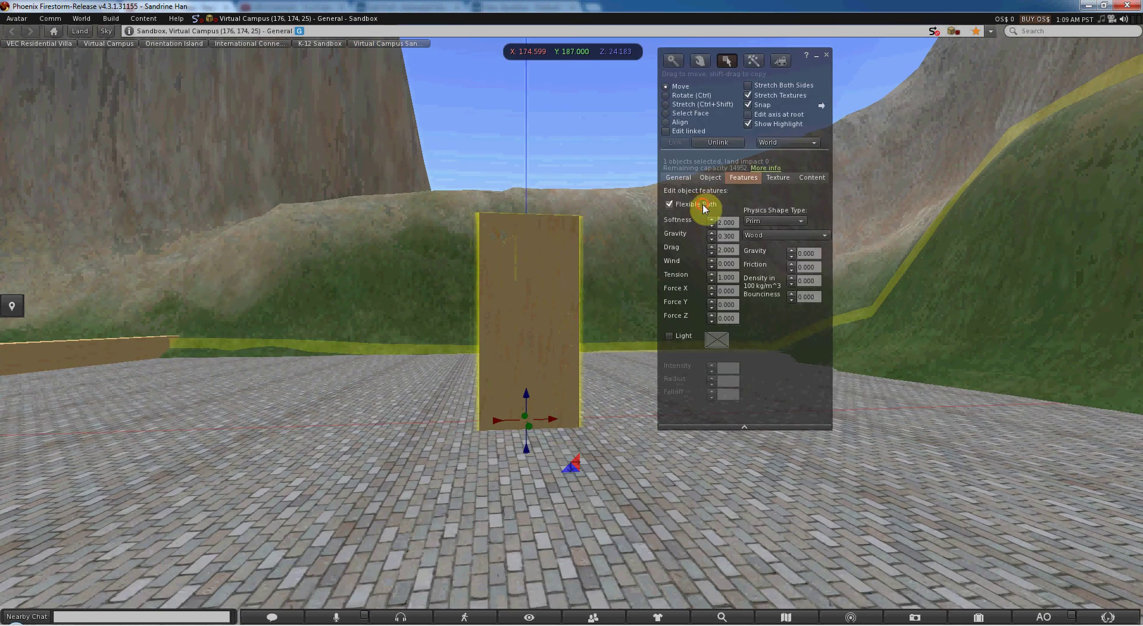
left_click_drag(526, 396, 540, 328)
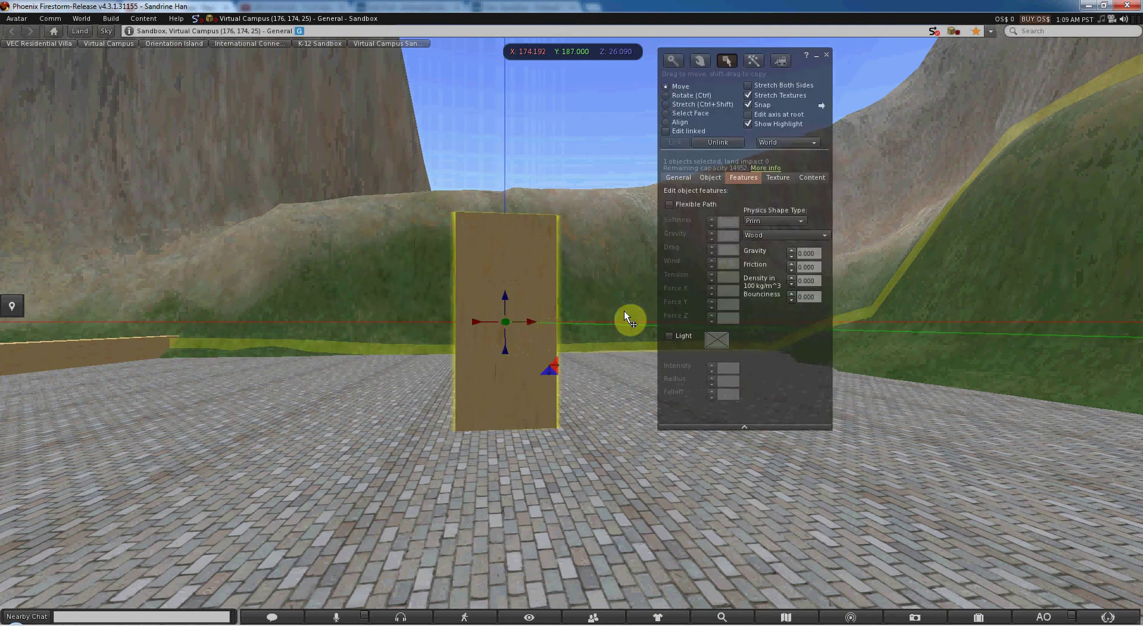
left_click(669, 205)
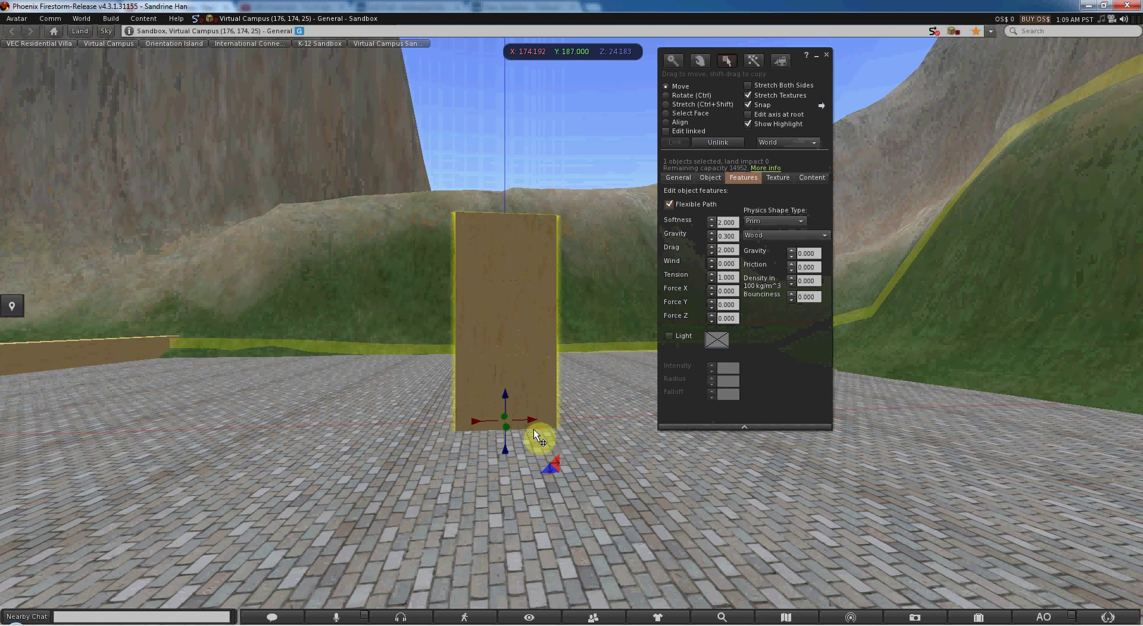
left_click_drag(535, 421, 463, 426)
mouse_move(566, 423)
left_mouse_down()
mouse_move(589, 427)
mouse_move(560, 424)
left_mouse_up()
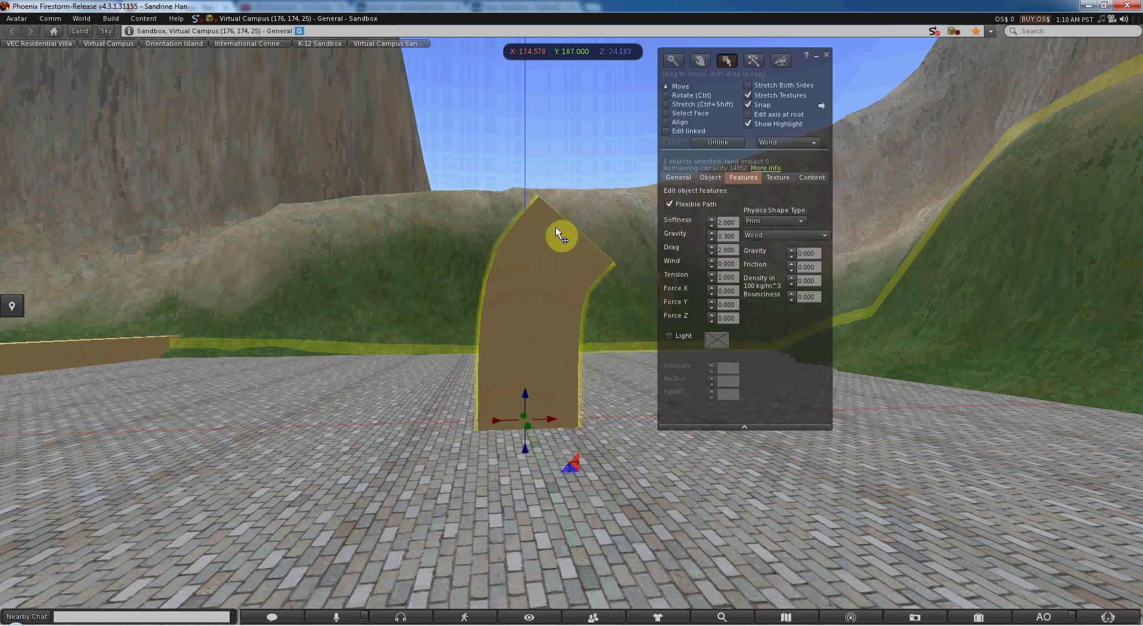
Step: Set the flexible box's softness to 3, drag to 3.5, wind to 1.5 and gravity to 0.3
left_click(711, 220)
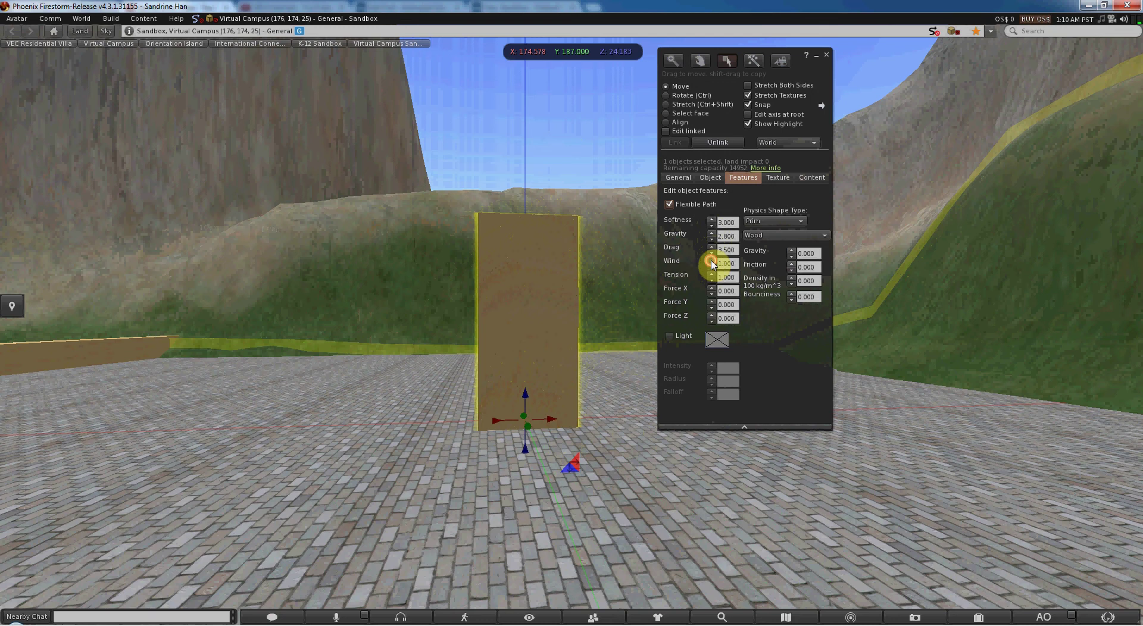
left_click(711, 260)
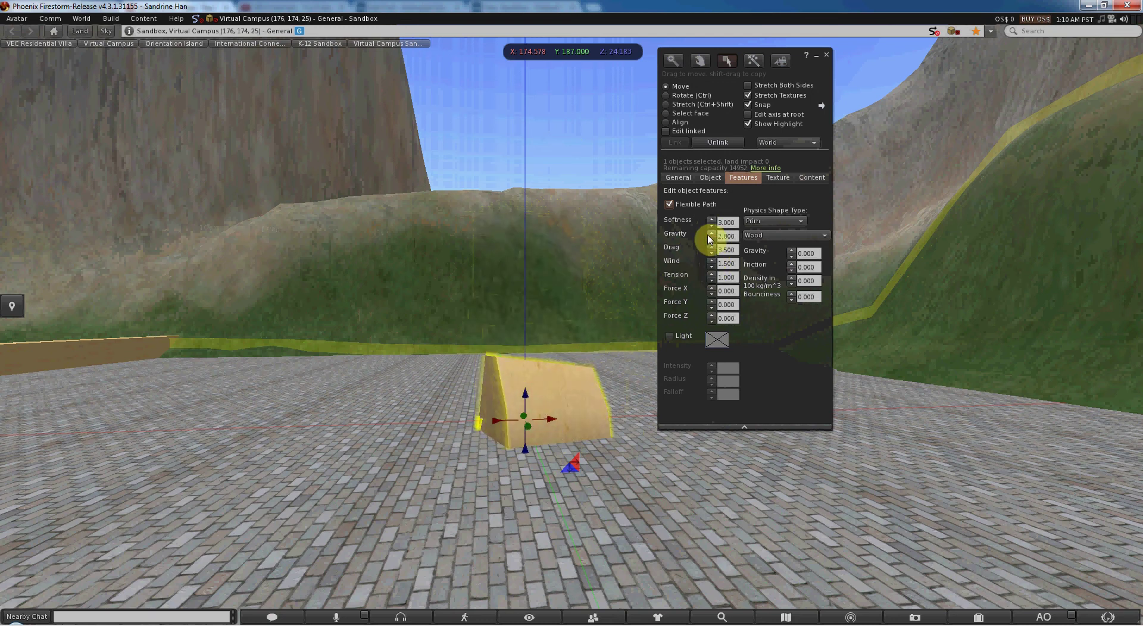
left_click(712, 238)
left_click(711, 239)
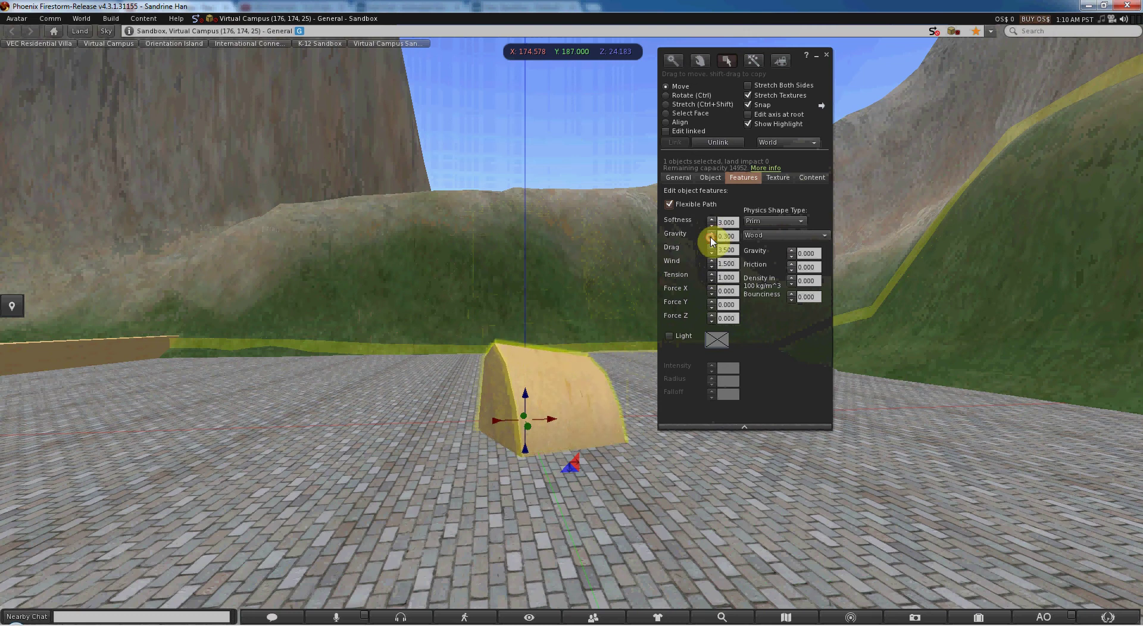
left_click(712, 233)
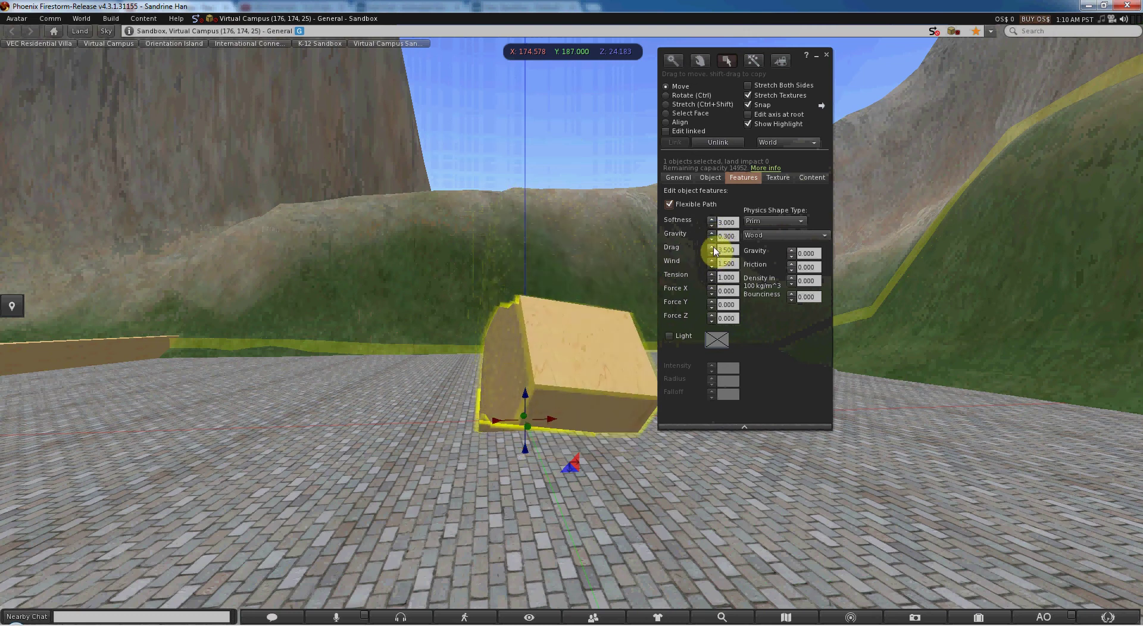
Step: Examine the bending box from several sides and compare its shape with Flexible Path off and on again
left_click(530, 389, "alt")
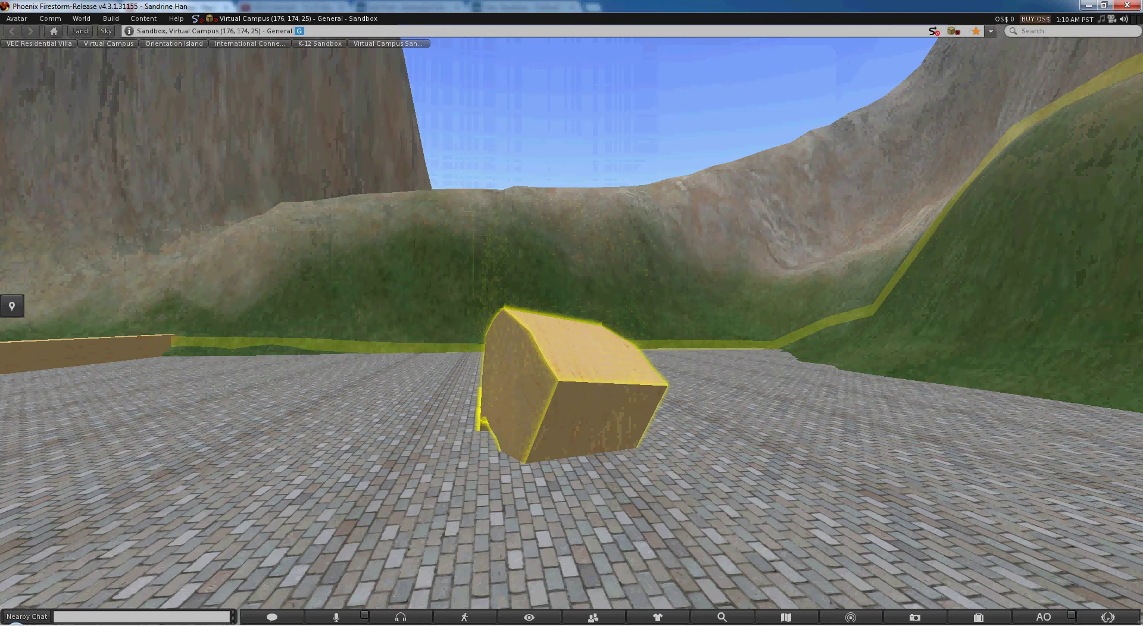
left_click_drag(530, 389, 574, 324, "alt")
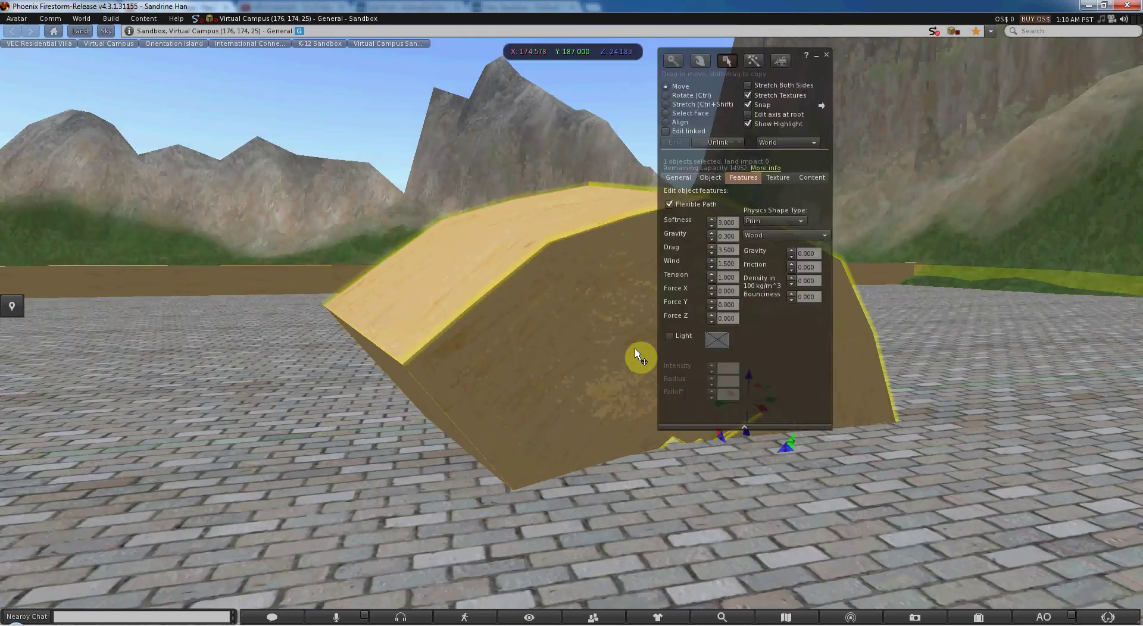
left_click_drag(635, 348, 684, 328, "alt")
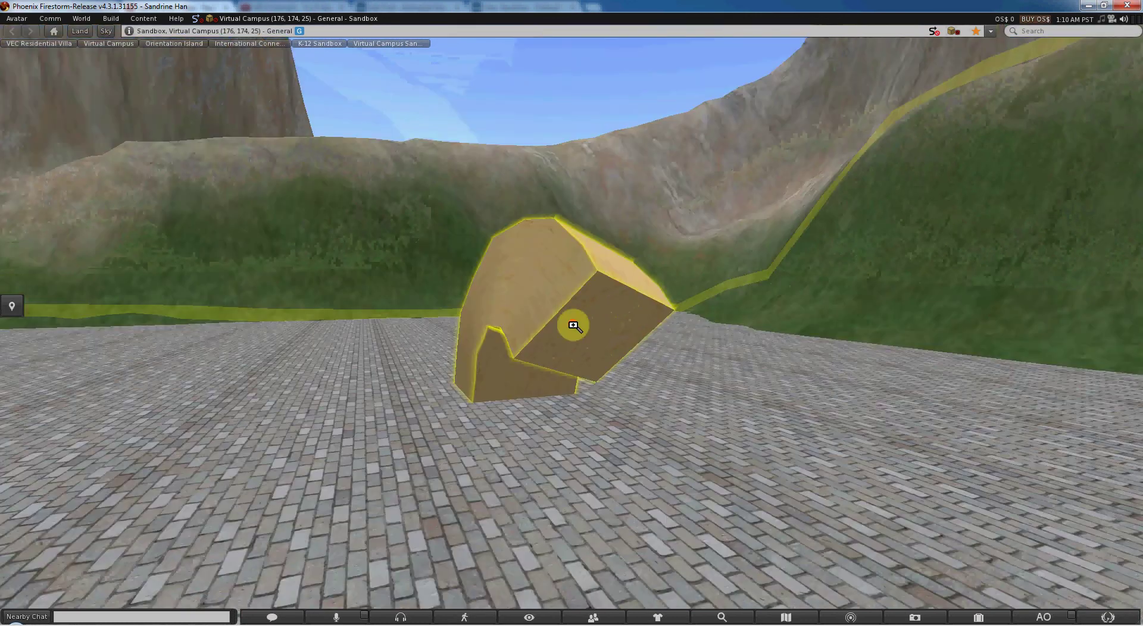
left_click_drag(573, 326, 709, 309, "alt")
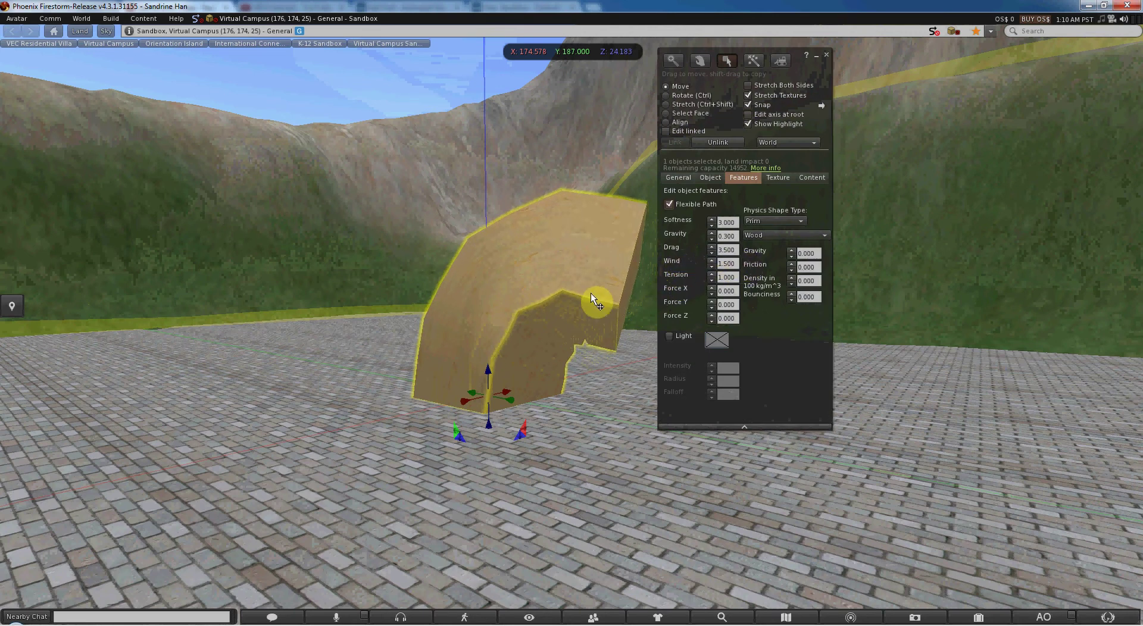
left_click_drag(591, 293, 648, 359, "alt")
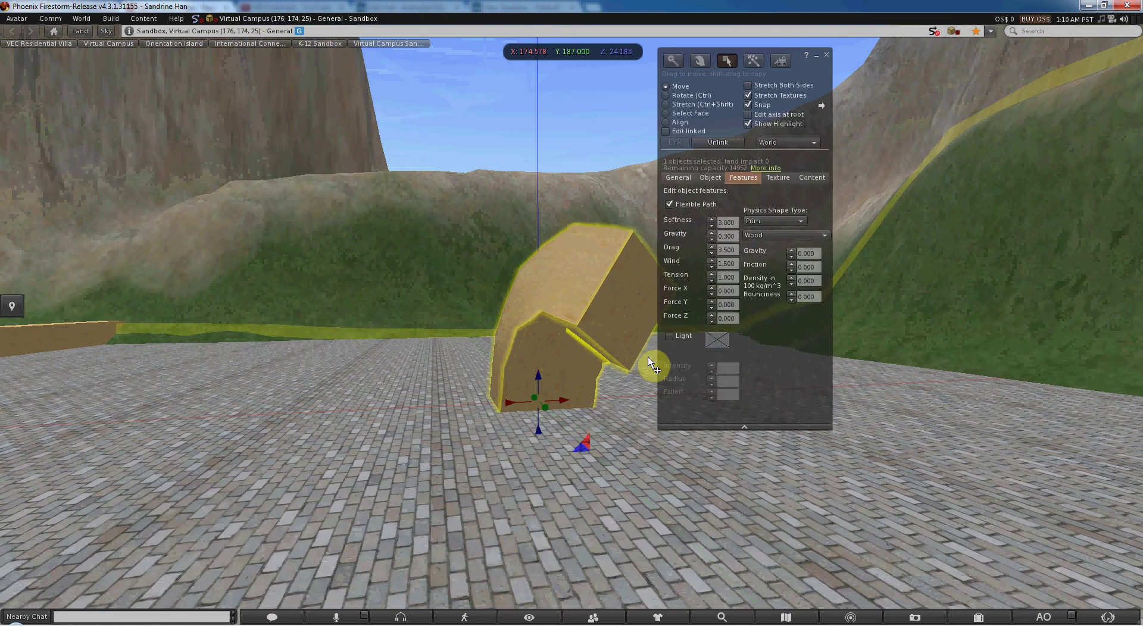
left_click(673, 207)
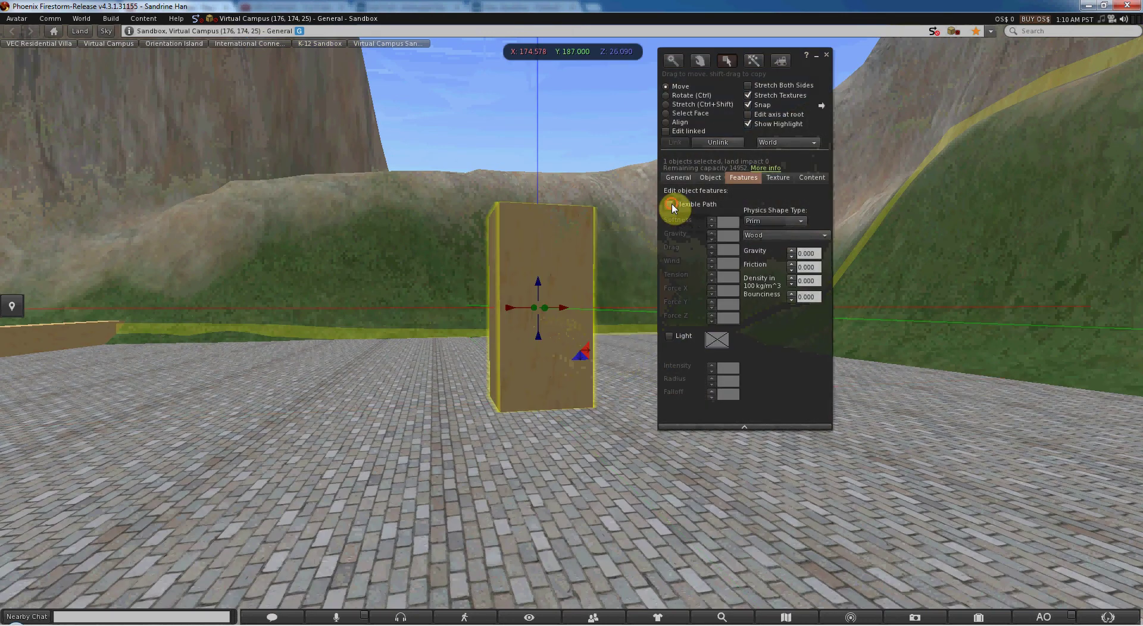
left_click(673, 206)
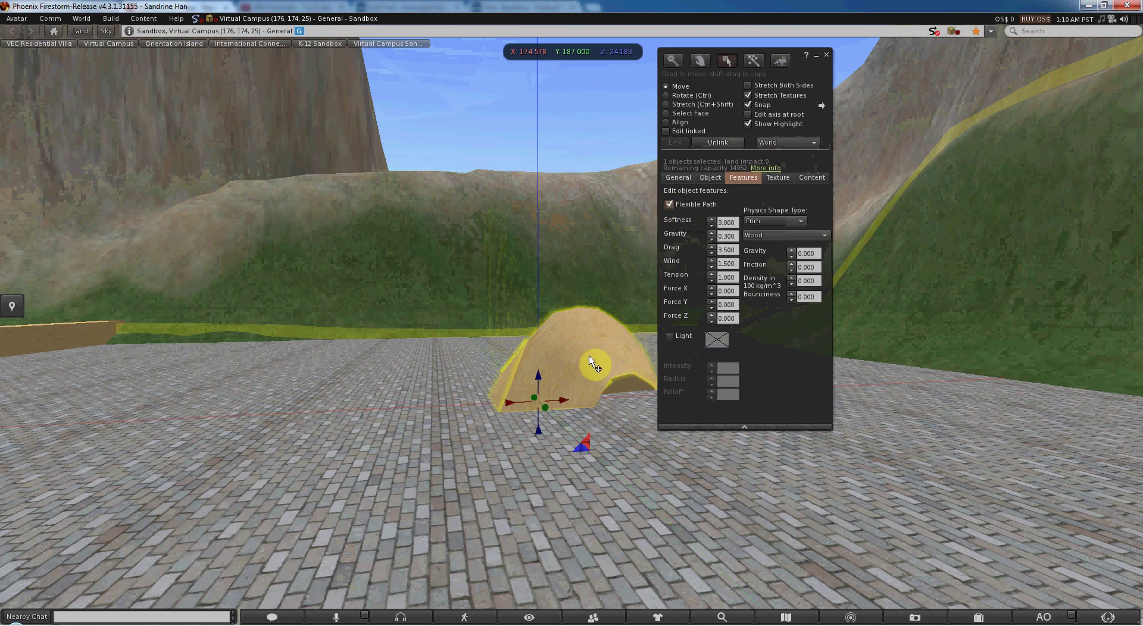
Step: Stretch the flexible box into a thin flag-like panel and rotate it to 315° about the Y axis, raised to about Z 25.993
left_click_drag(589, 355, 683, 351, "alt")
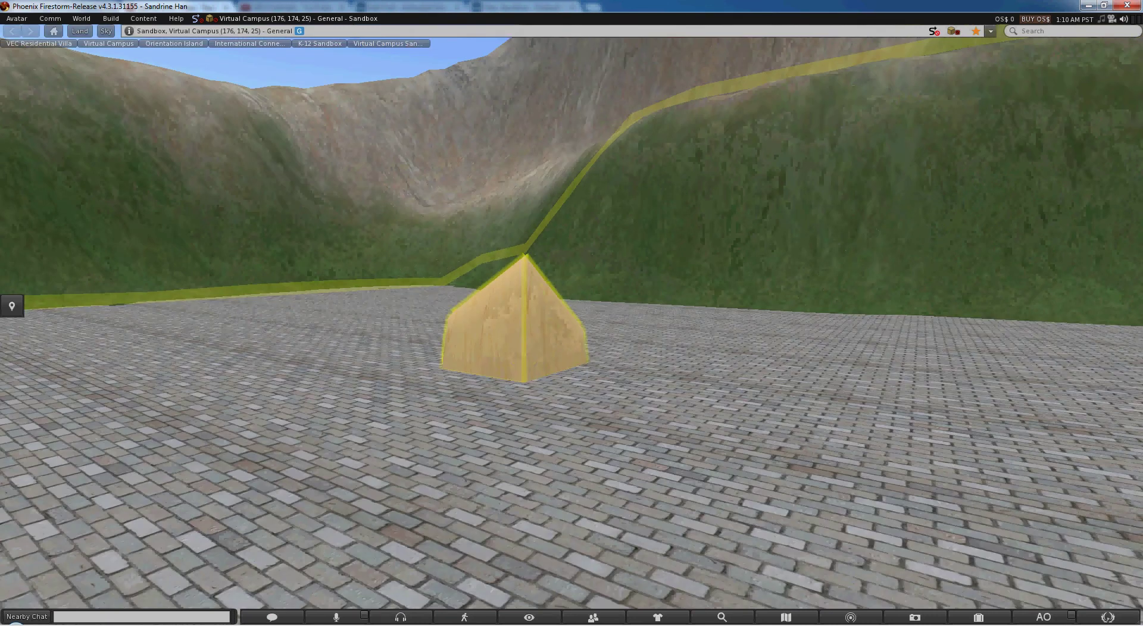
left_click_drag(513, 342, 496, 358)
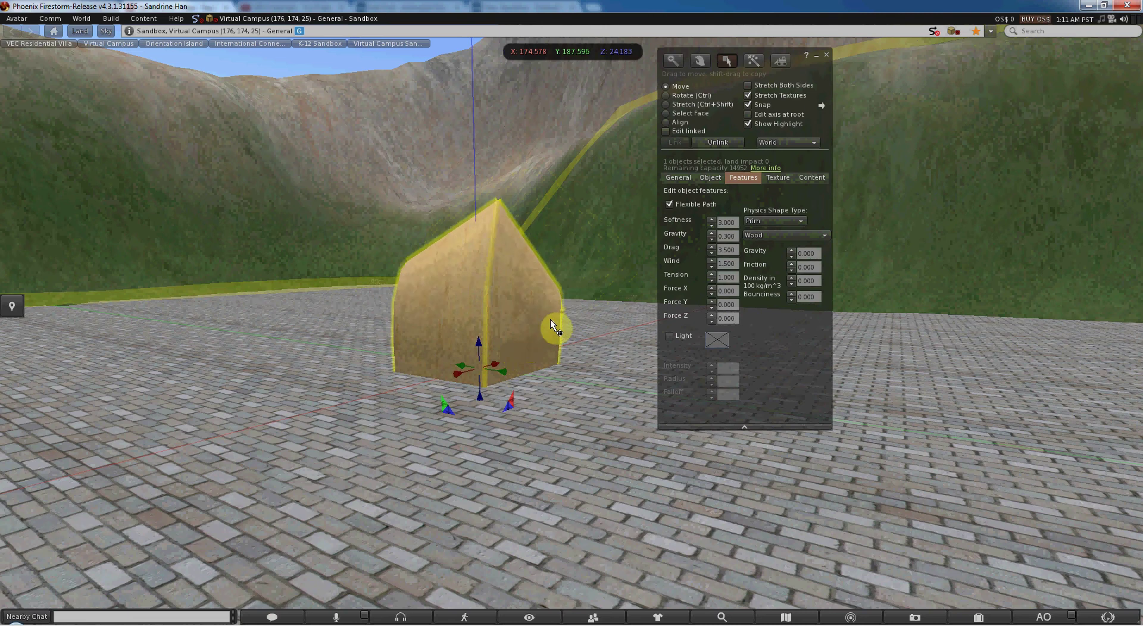
key("ctrl+shift")
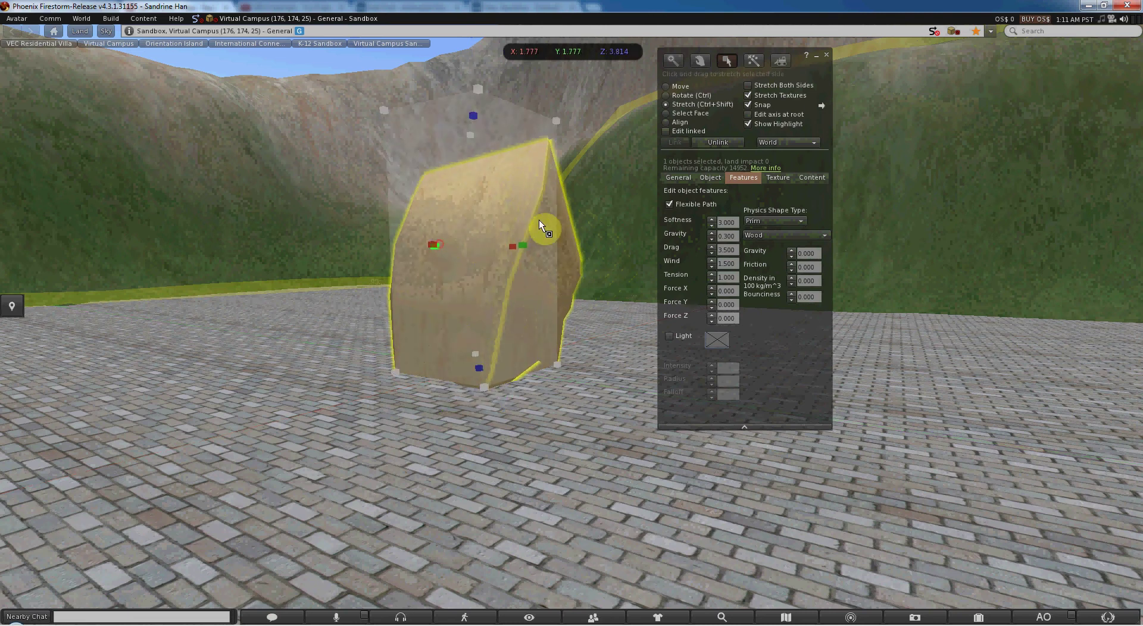
left_click_drag(538, 220, 596, 214, "ctrl+shift")
left_click_drag(524, 347, 420, 252)
key("ctrl")
left_click_drag(535, 241, 515, 438, "alt")
key("alt")
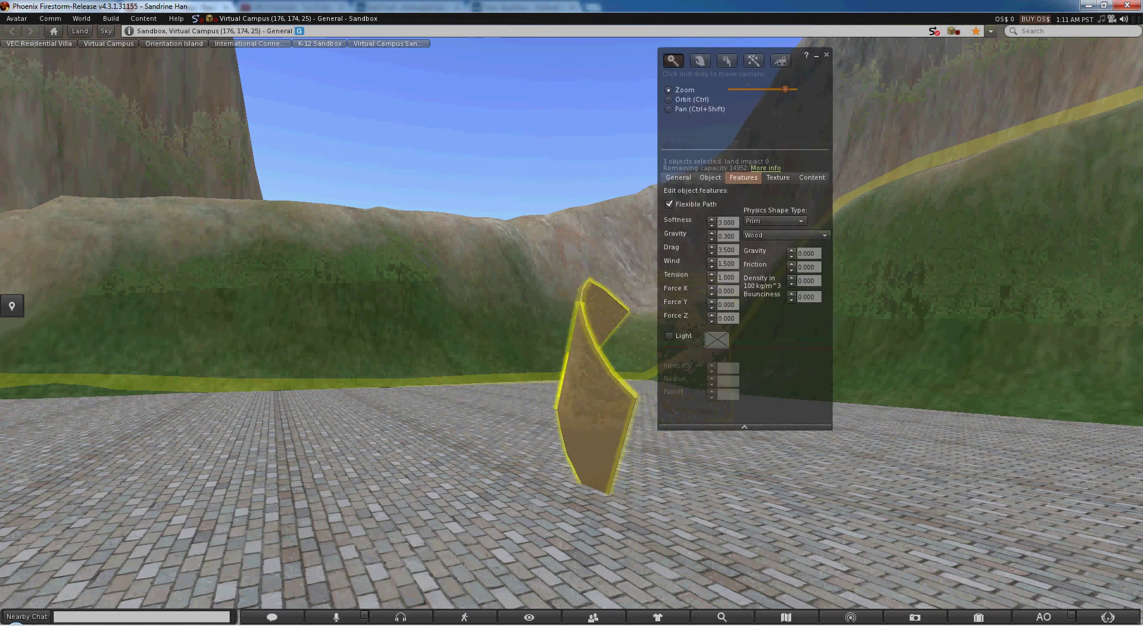
Step: Set the thin flexible panel's wind and drag to 1
left_click_drag(595, 405, 528, 405, "alt")
left_click_drag(642, 324, 684, 289, "alt")
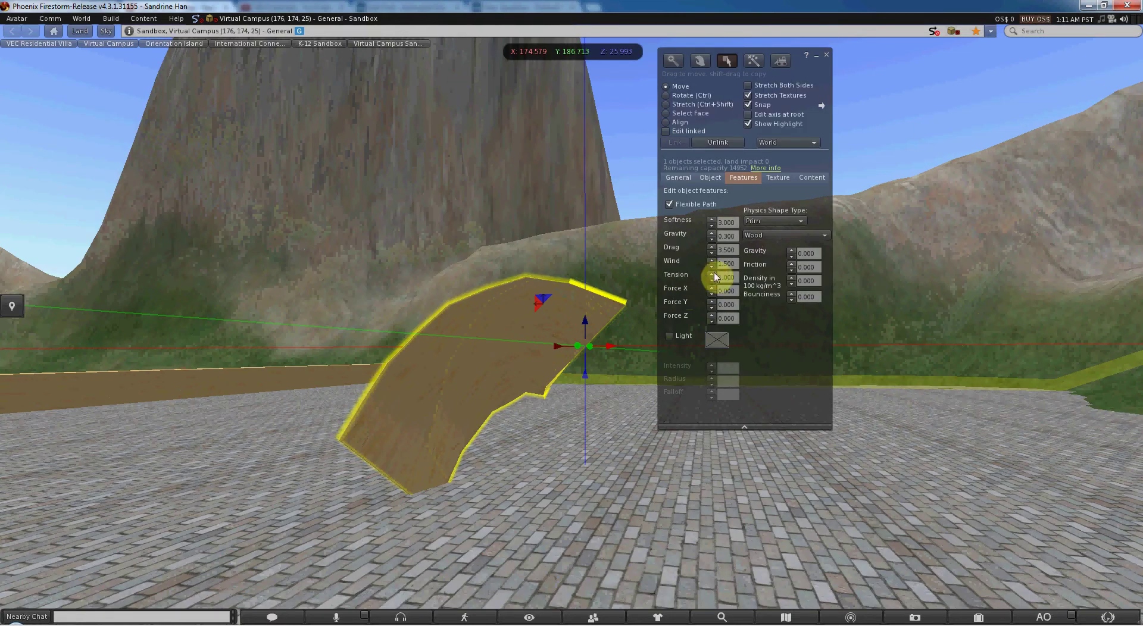
left_click(712, 266)
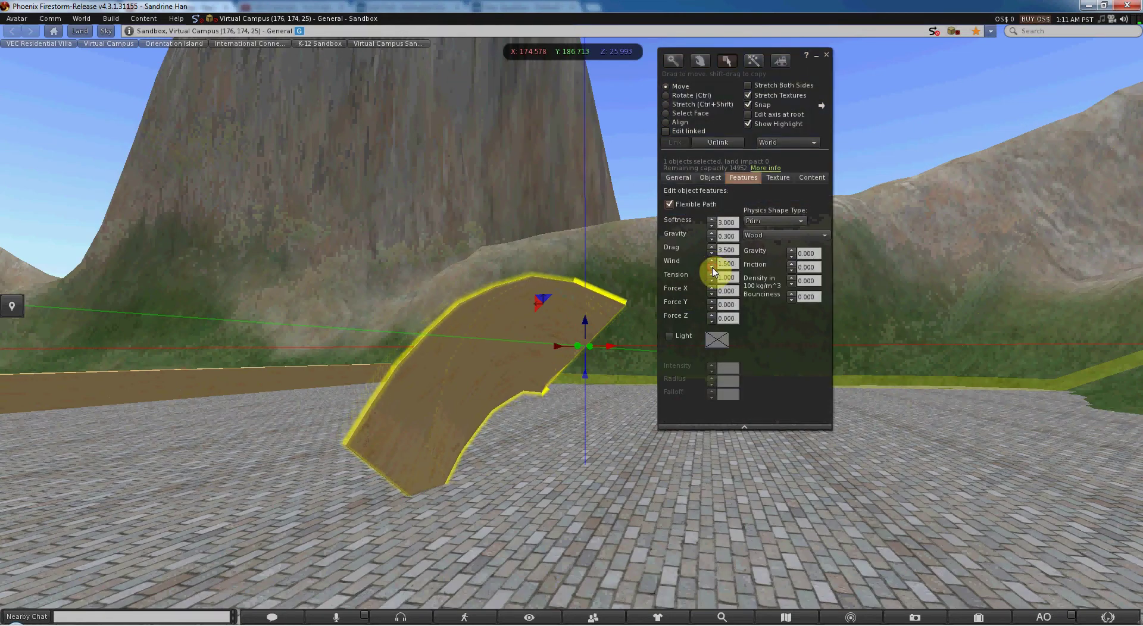
type("1")
key("Return")
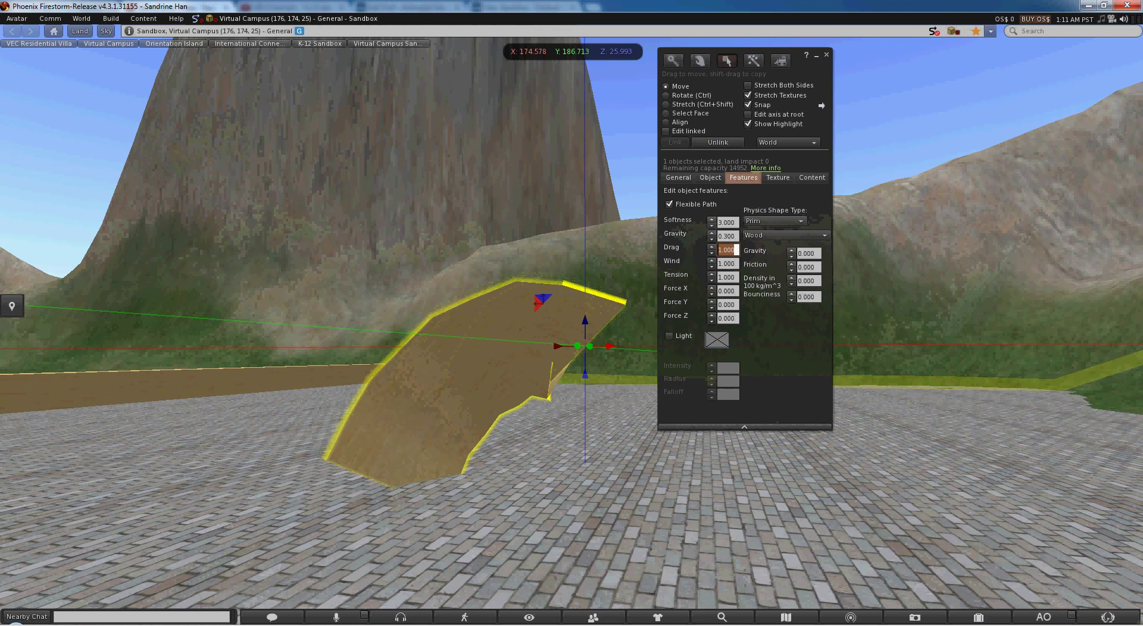
Step: Try stronger gravity on the flexible panel, and set its gravity to 0
double_click(712, 234)
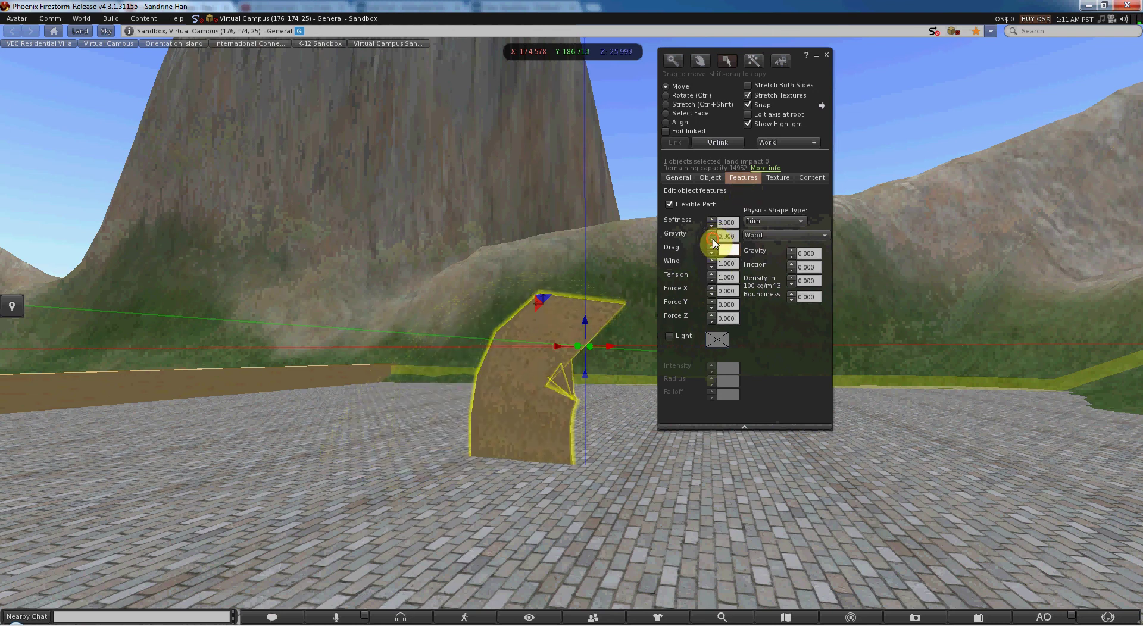
triple_click(713, 240)
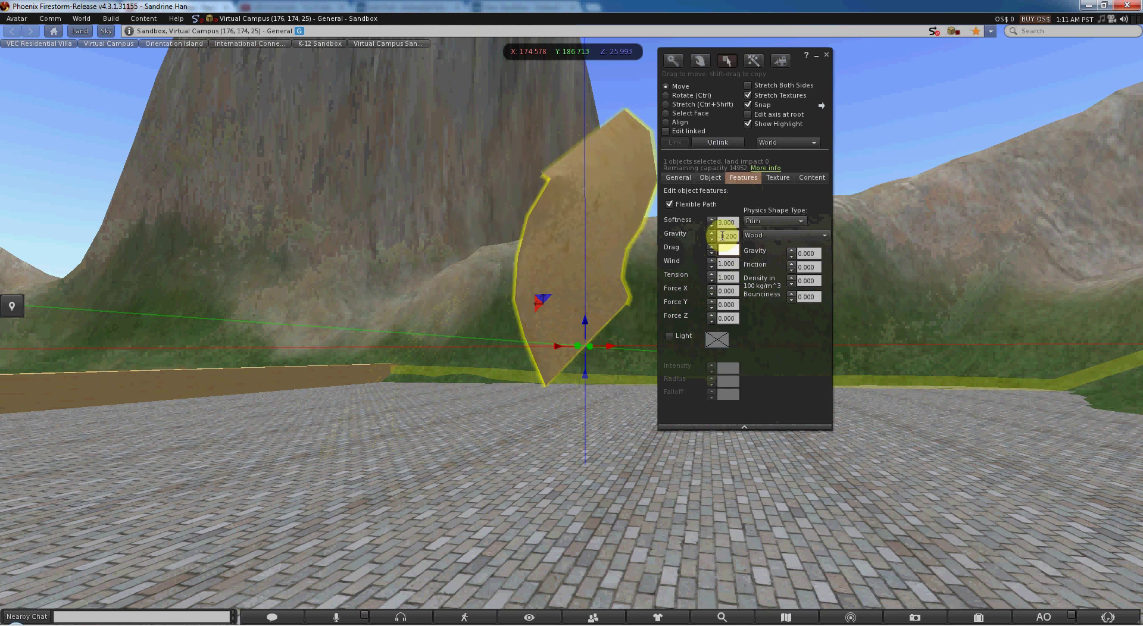
type("0")
key("Return")
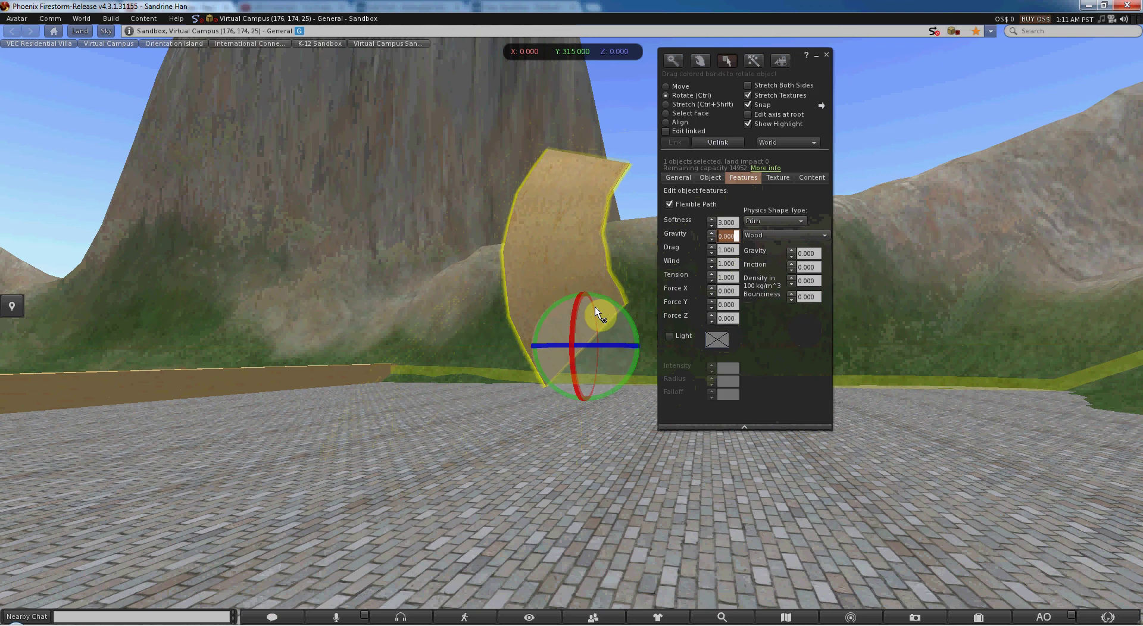
Step: Rotate the panel about the Y axis until its fixed edge stands vertical, and deselect it to view it waving like a flag
left_click_drag(605, 299, 584, 234, "ctrl")
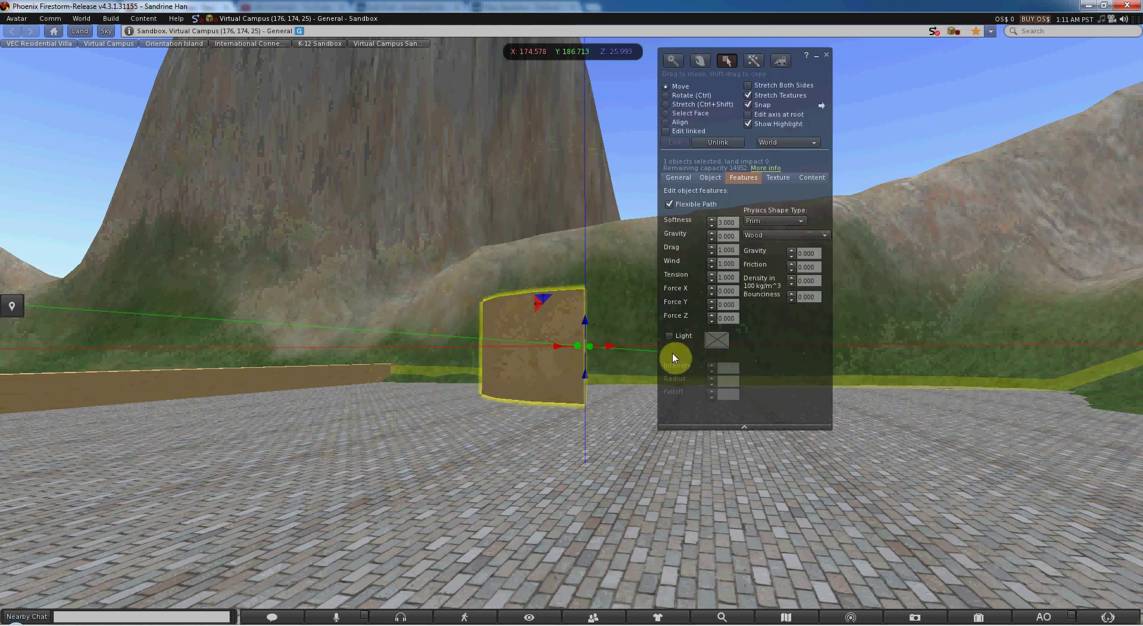
left_click(628, 450)
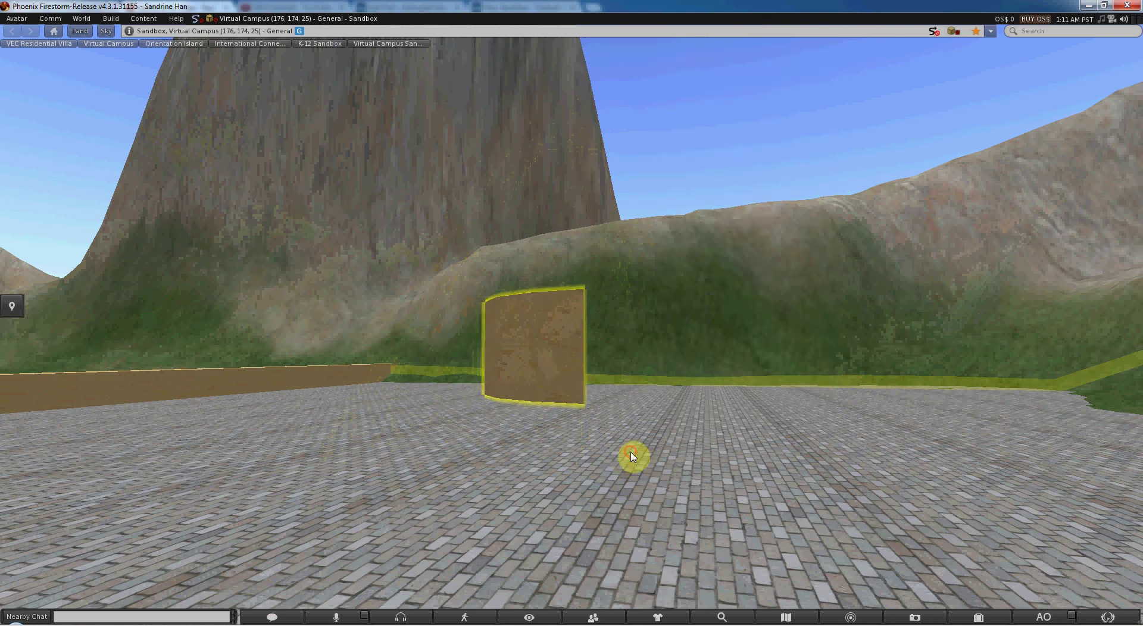
left_click_drag(565, 370, 661, 366, "alt")
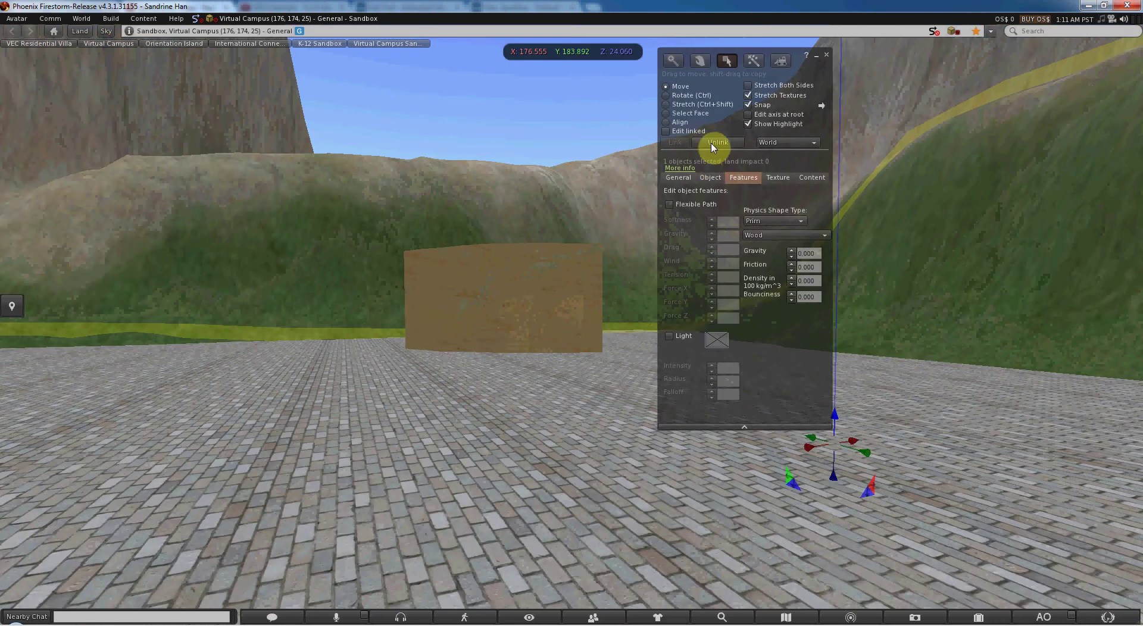
Step: Create a sphere on the paved ground in front of the flag and bring it into close view
left_click(753, 61)
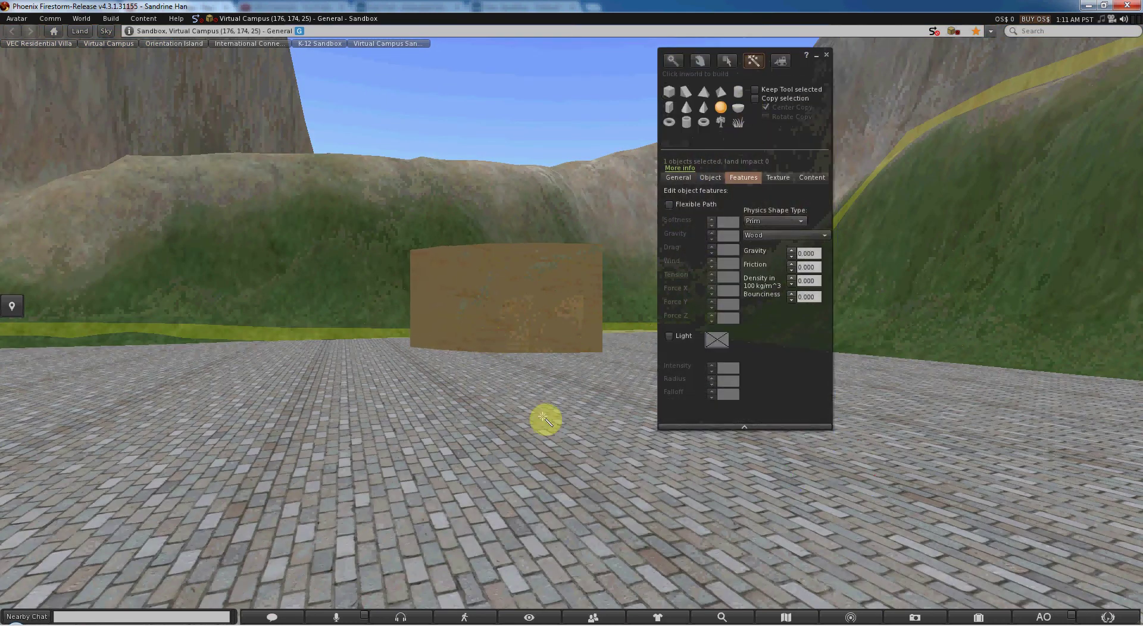
left_click(584, 495)
key("Escape")
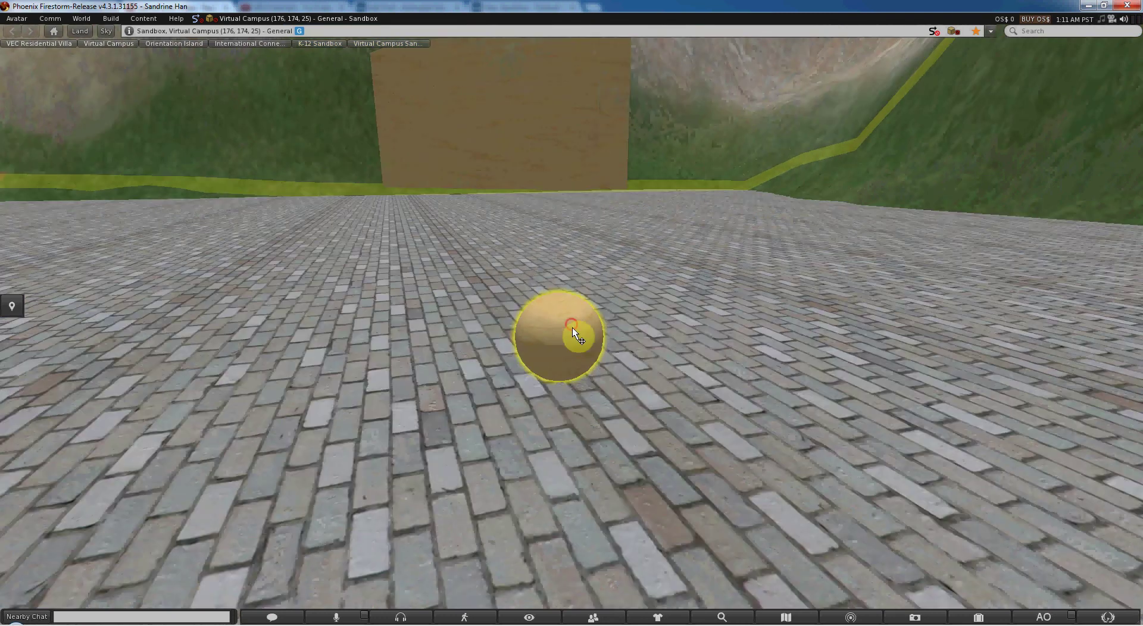
left_click(572, 326)
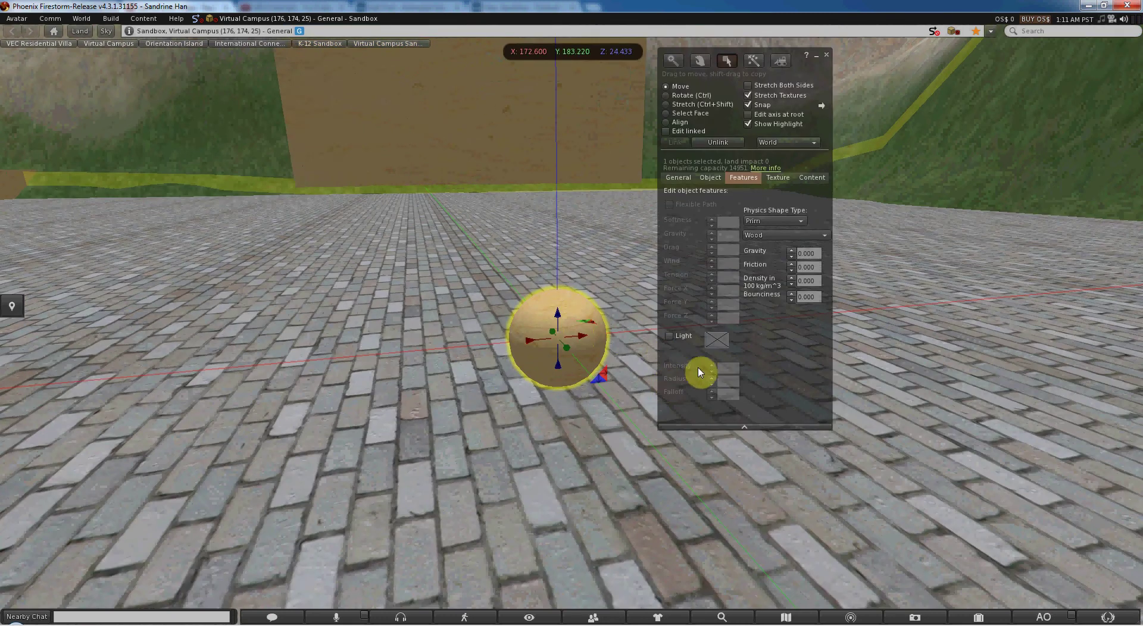
Step: Turn on the sphere's Light feature, with the world set to night lighting, using intensity 1, radius 15.5 and falloff 2
left_click(669, 336)
left_click(584, 326)
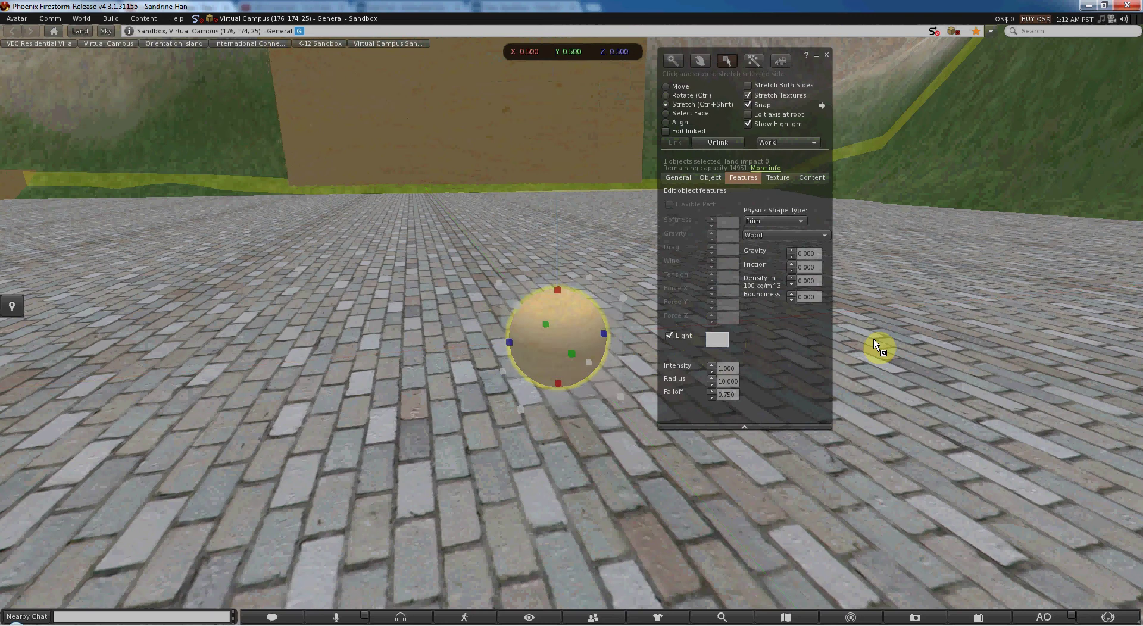
key("ctrl+shift+z")
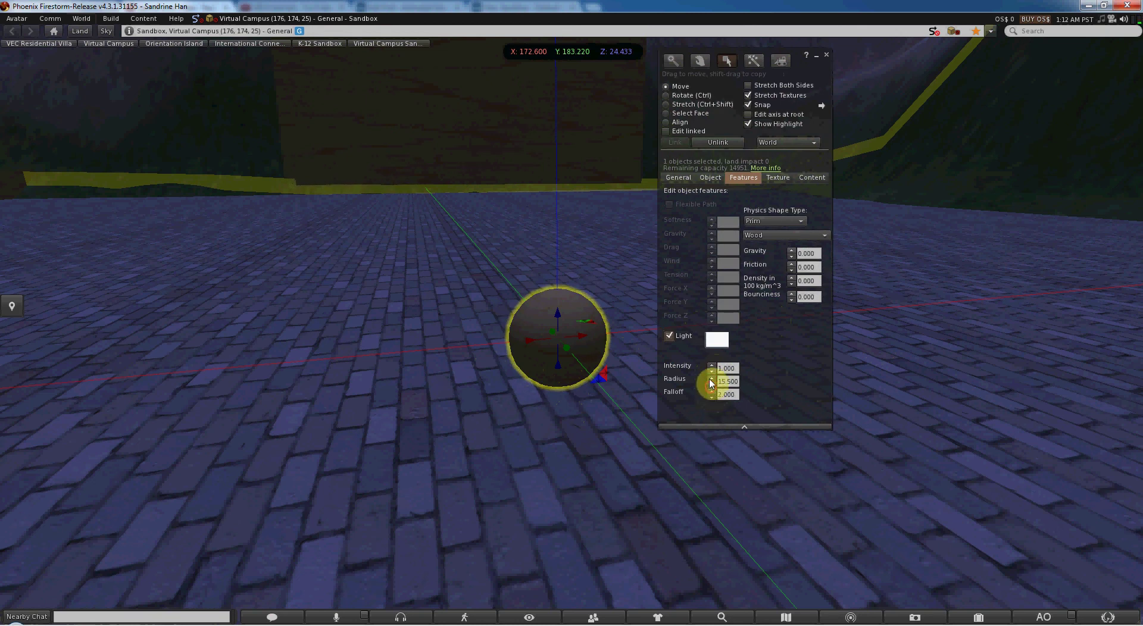
Step: Set the sphere's light colour to yellow
left_click(712, 344)
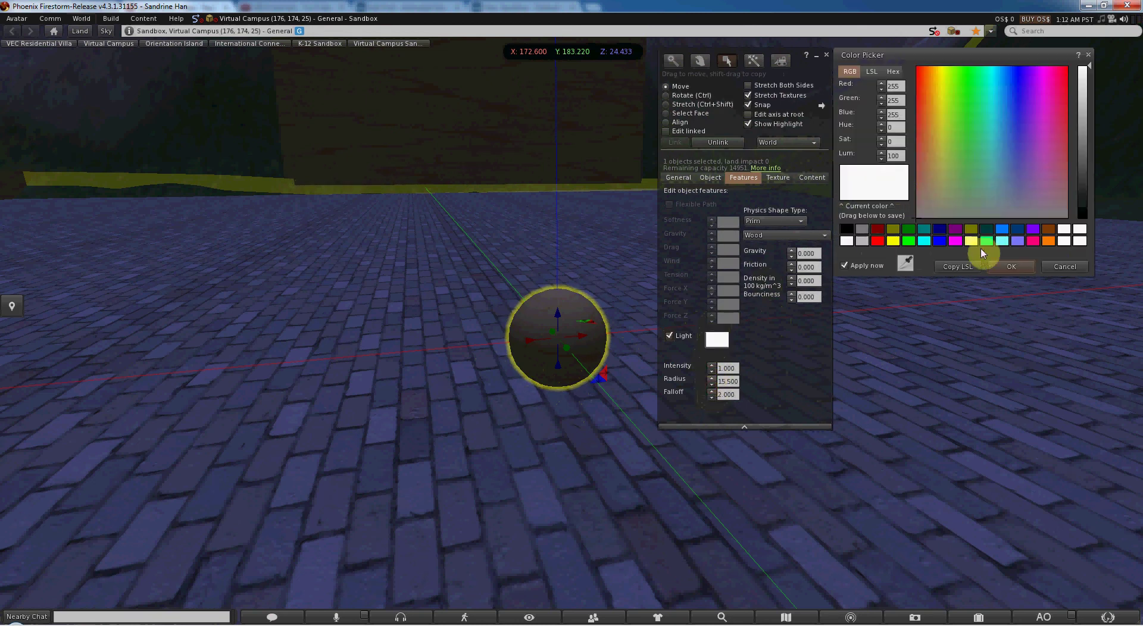
left_click(896, 242)
left_click(1012, 268)
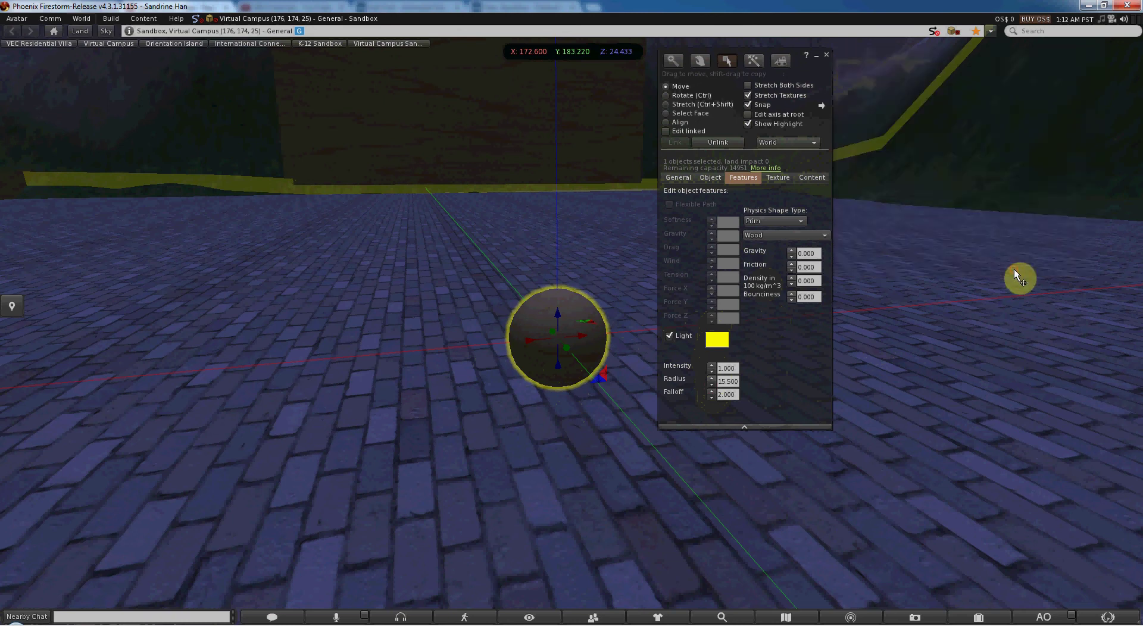
left_click(564, 355)
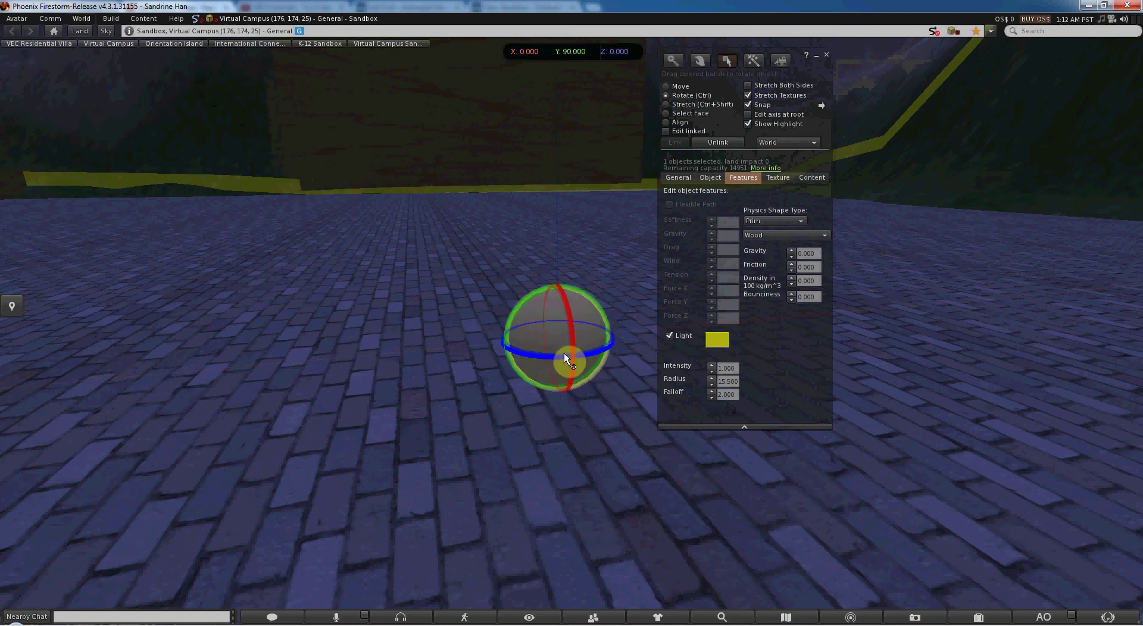
Step: Enable bump mapping and shiny plus atmospheric shaders in the graphics preferences, with point lighting kept at Full (default)
key("ctrl+p")
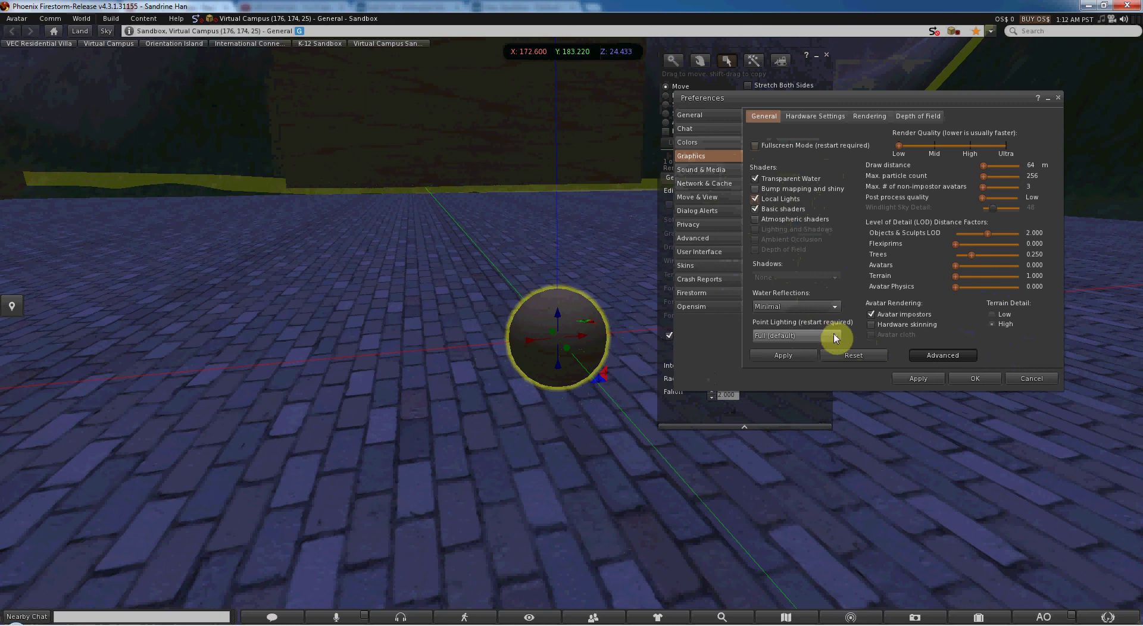
left_click(783, 356)
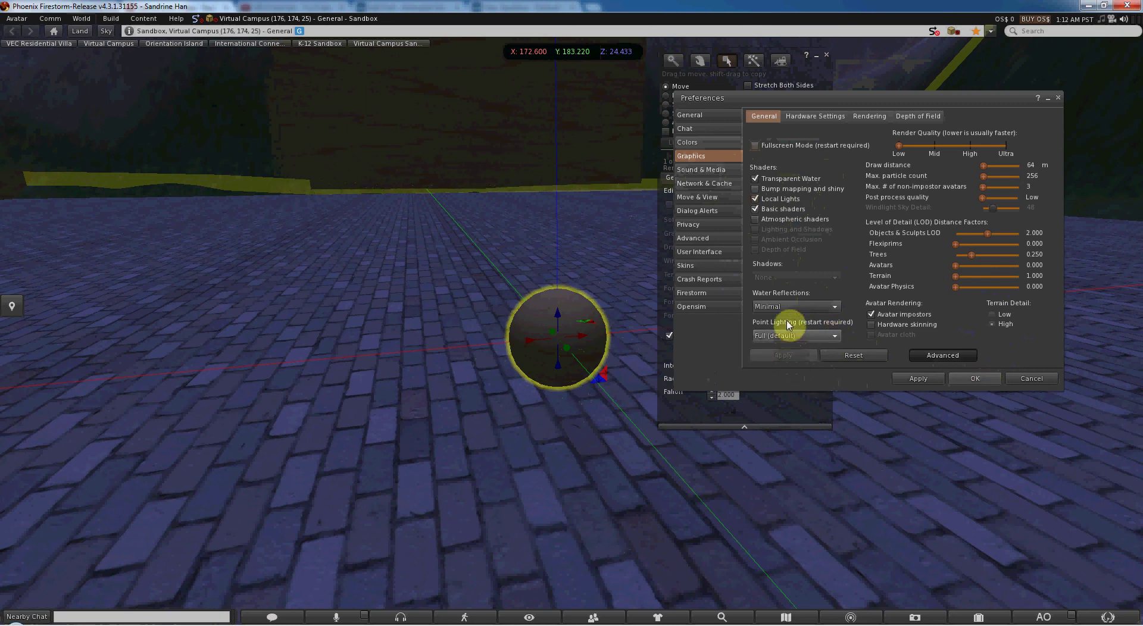
left_click(834, 306)
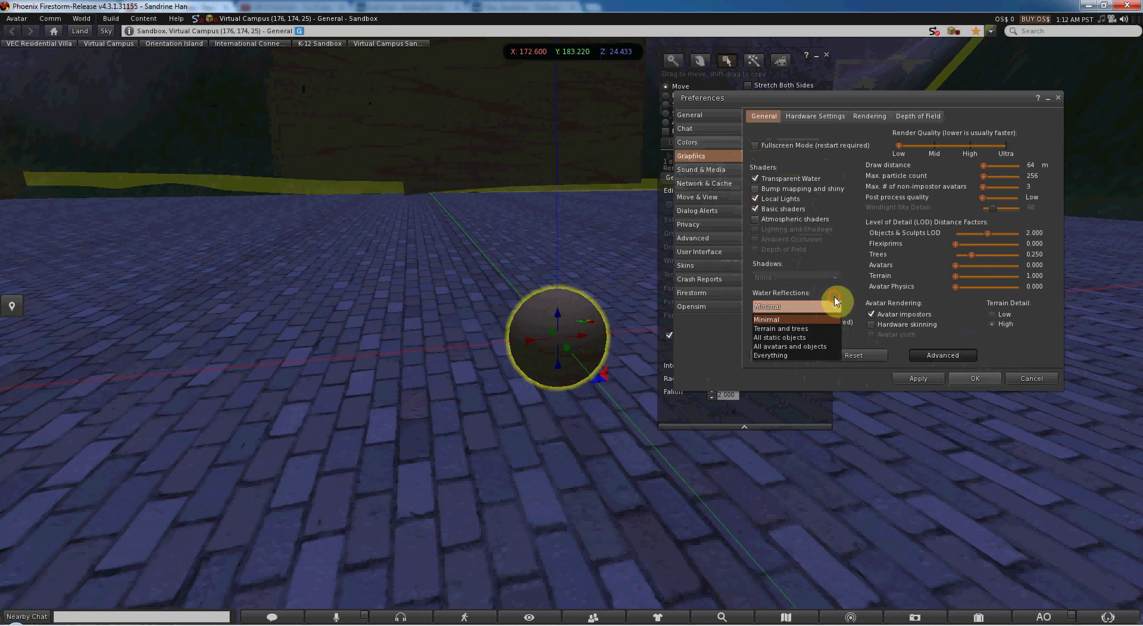
left_click(836, 301)
left_click(821, 335)
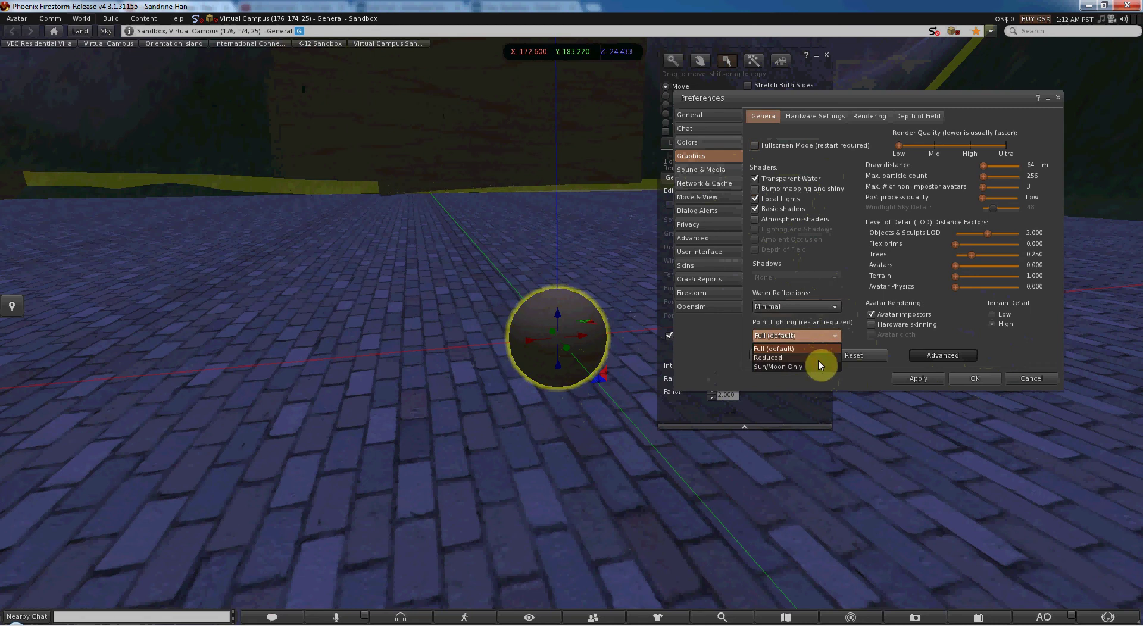
left_click(781, 189)
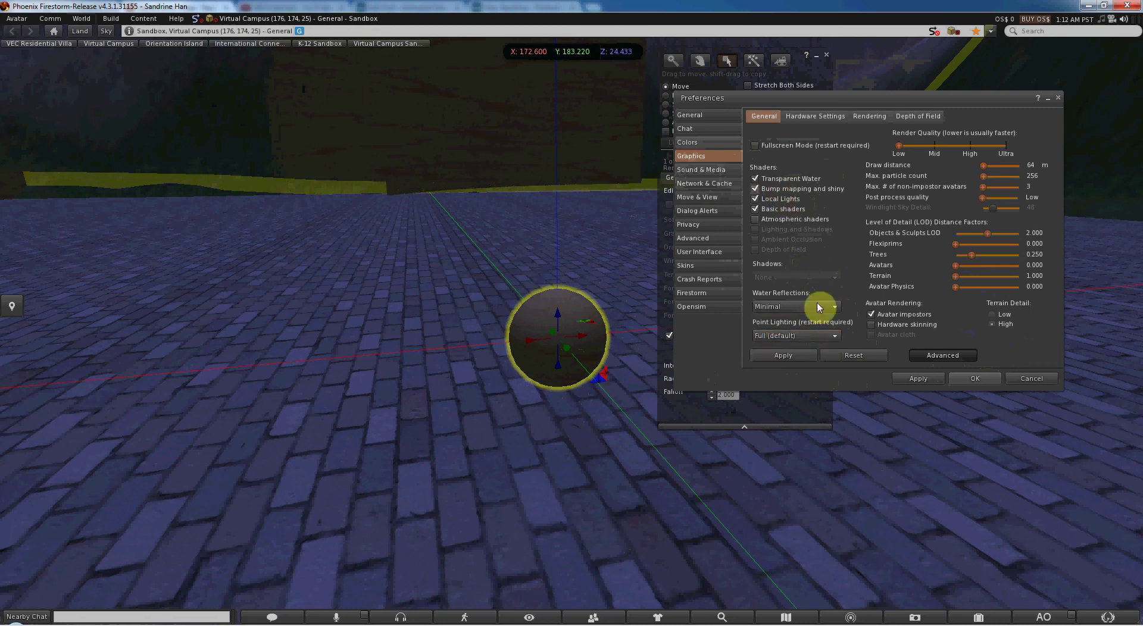
left_click(757, 220)
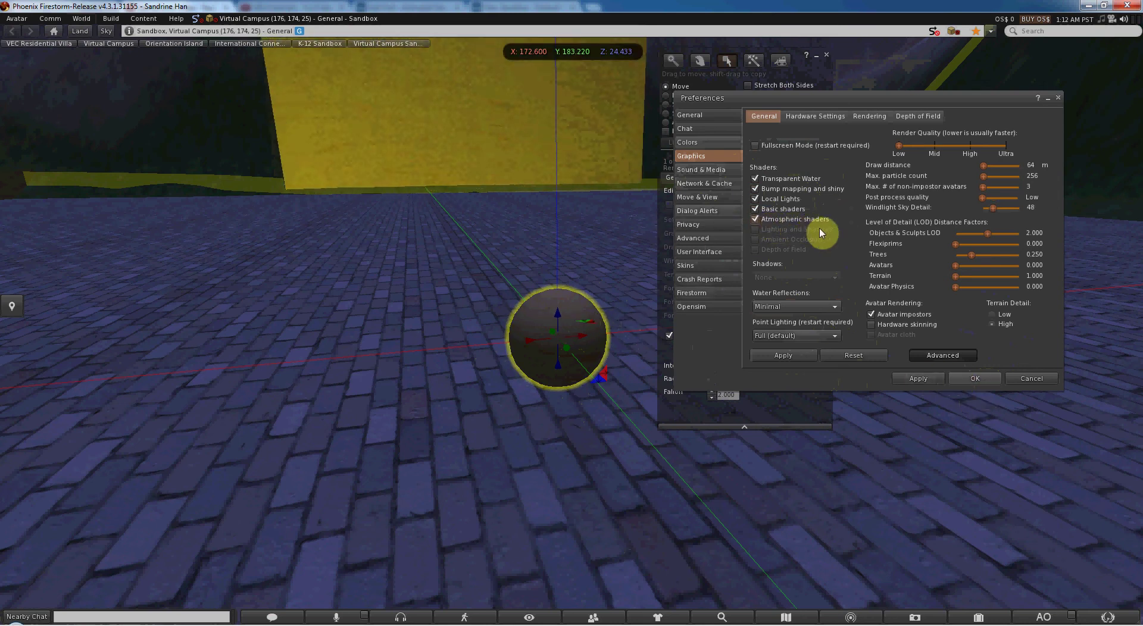
left_click(996, 384)
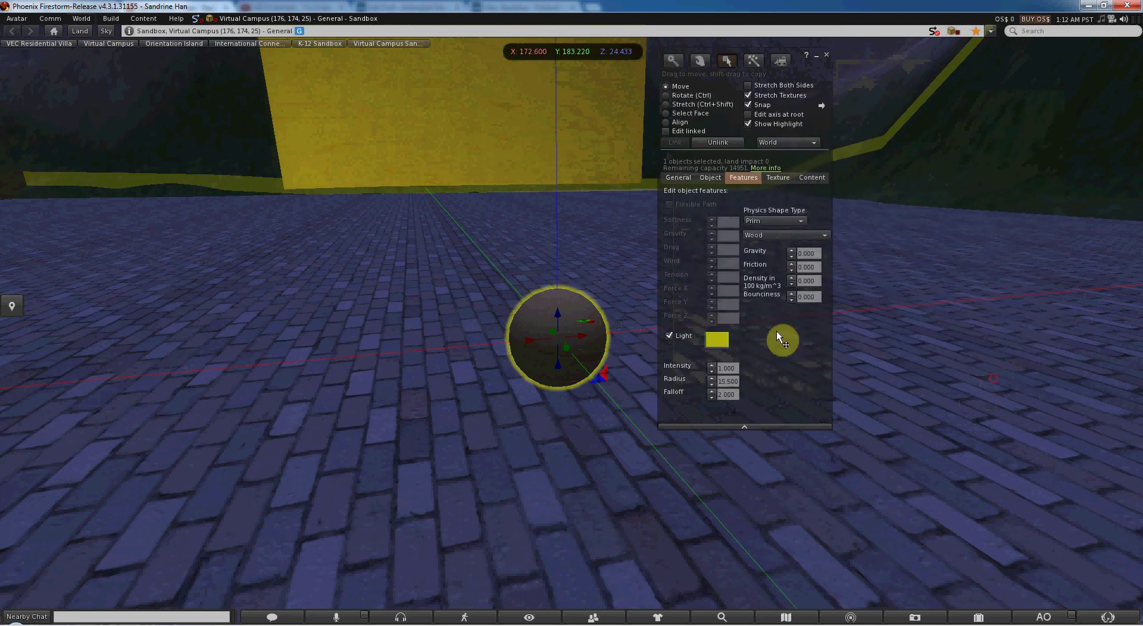
Step: Raise the sphere off the ground to Z 25.719 and move it beside the flag to X 174.913
key("Escape")
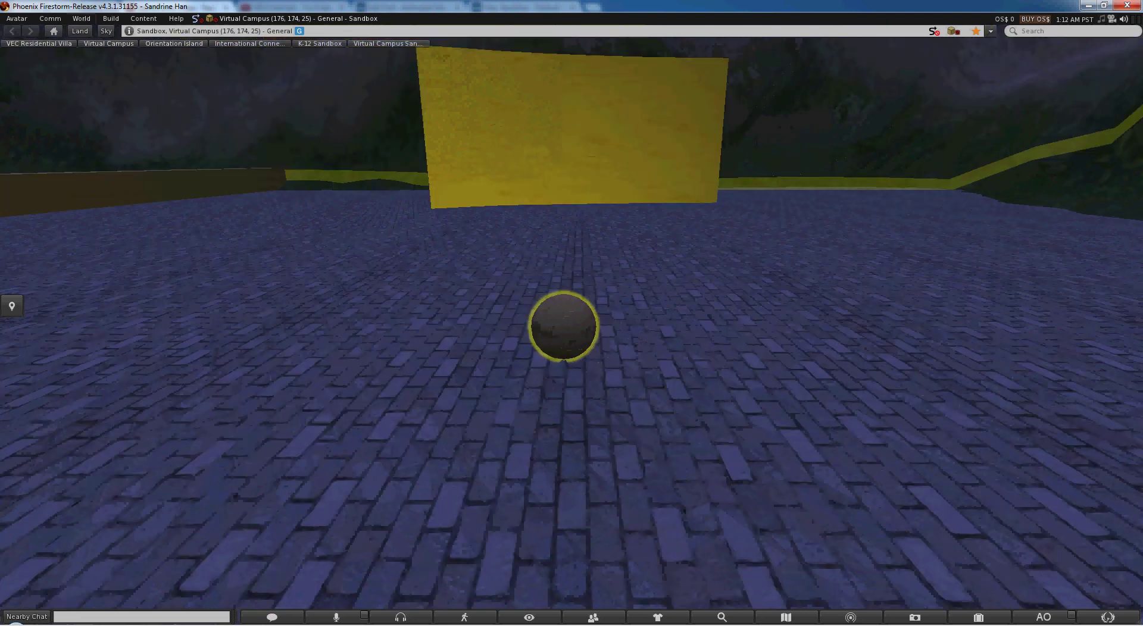
left_click_drag(564, 303, 583, 169)
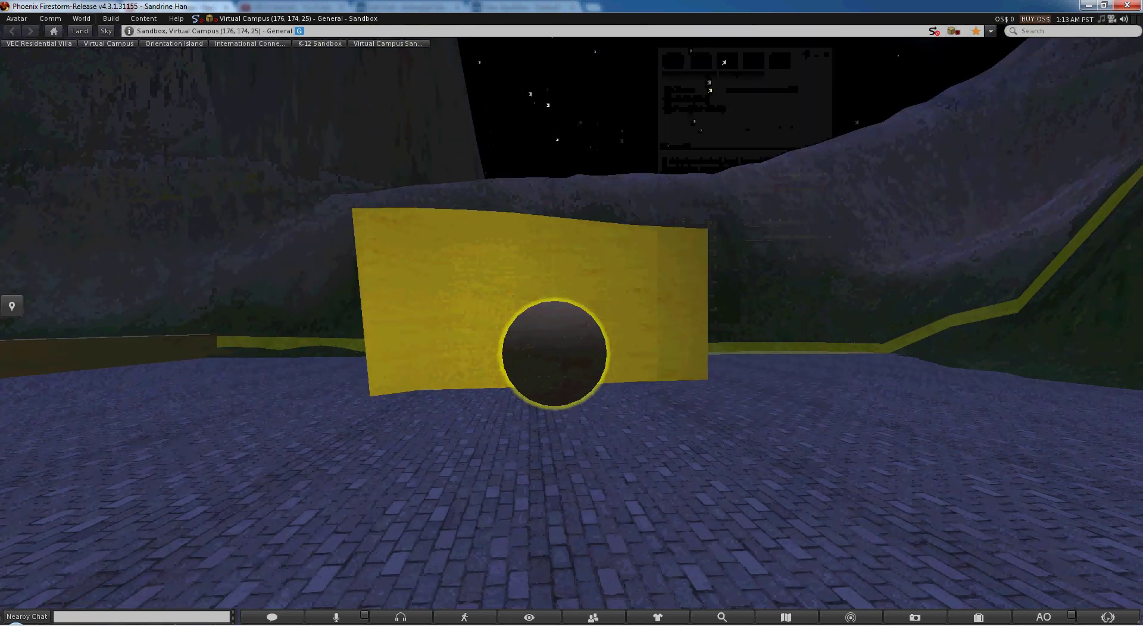
left_click_drag(555, 354, 738, 377, "alt")
left_click_drag(571, 321, 1031, 324, "alt")
left_click(1020, 352, "alt")
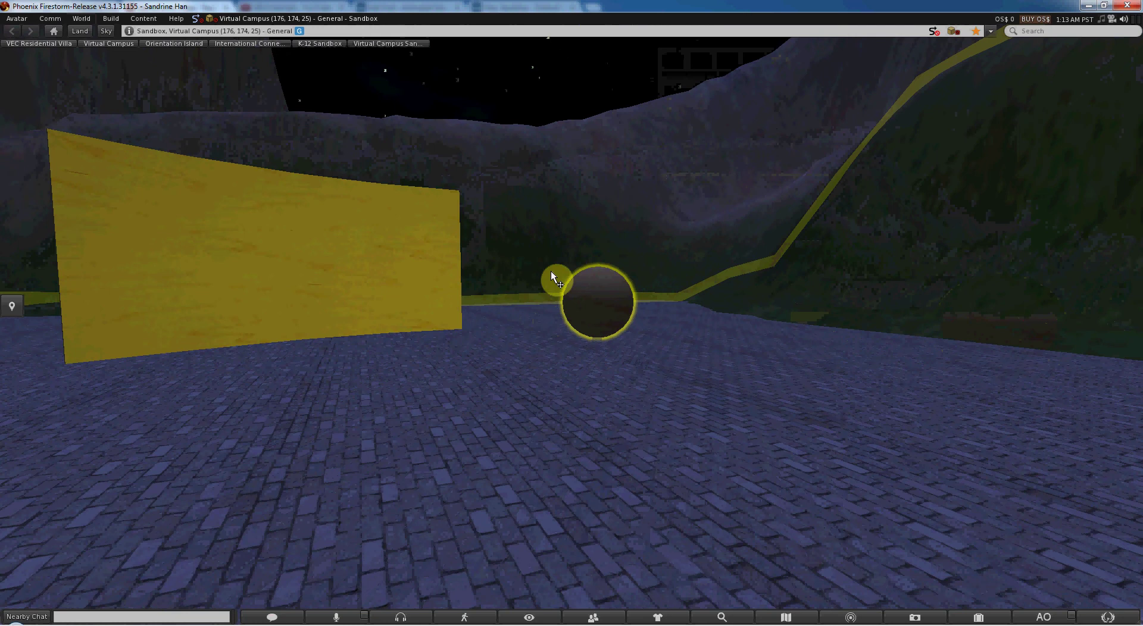
left_click_drag(551, 273, 525, 256)
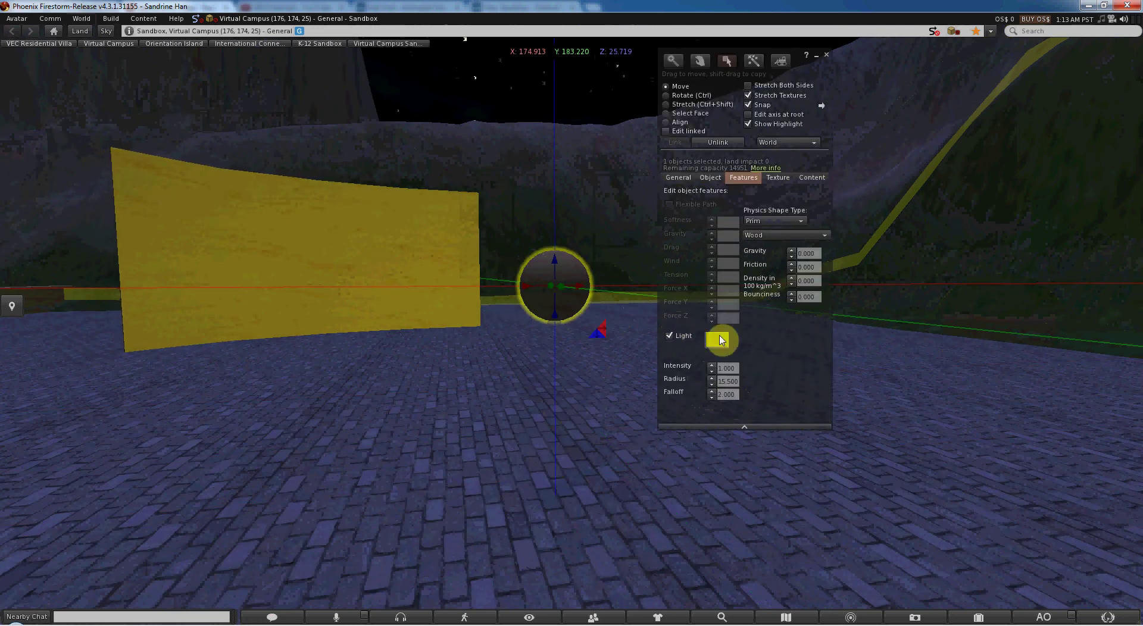
Step: Try red, light grey and green (0, 255, 128) as the sphere's light colour
left_click(719, 339)
left_click(877, 241)
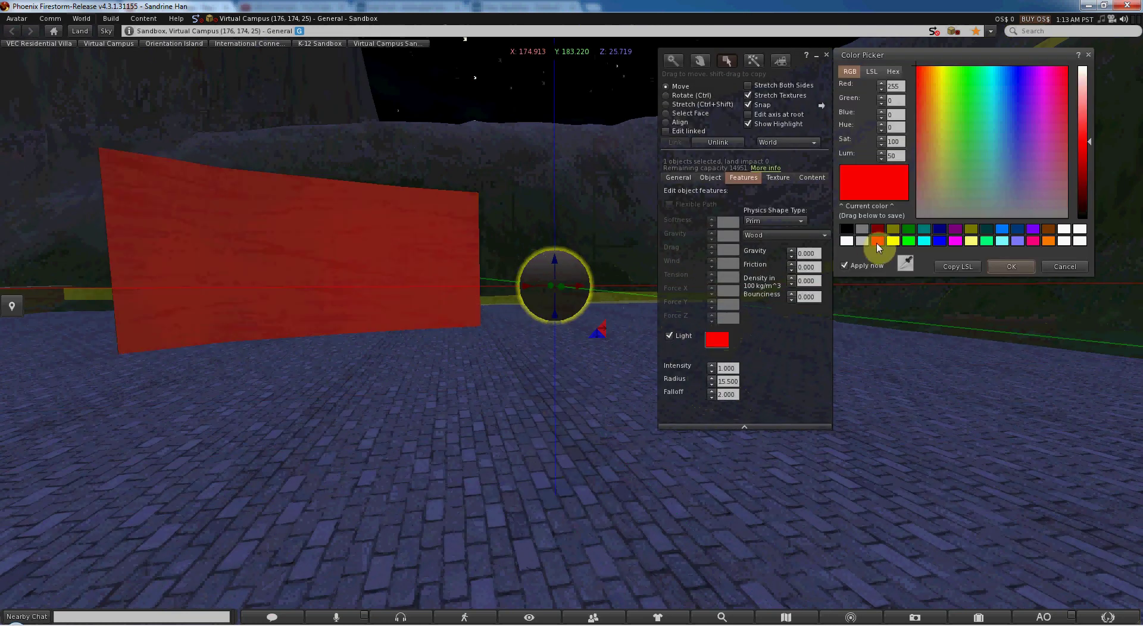
left_click(862, 241)
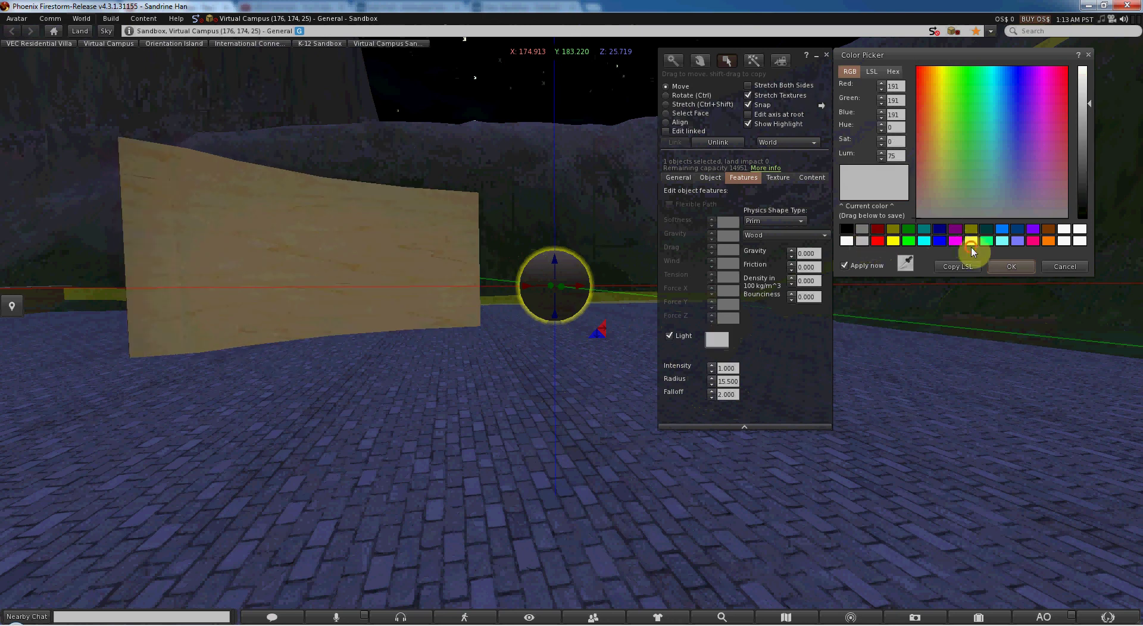
left_click(987, 241)
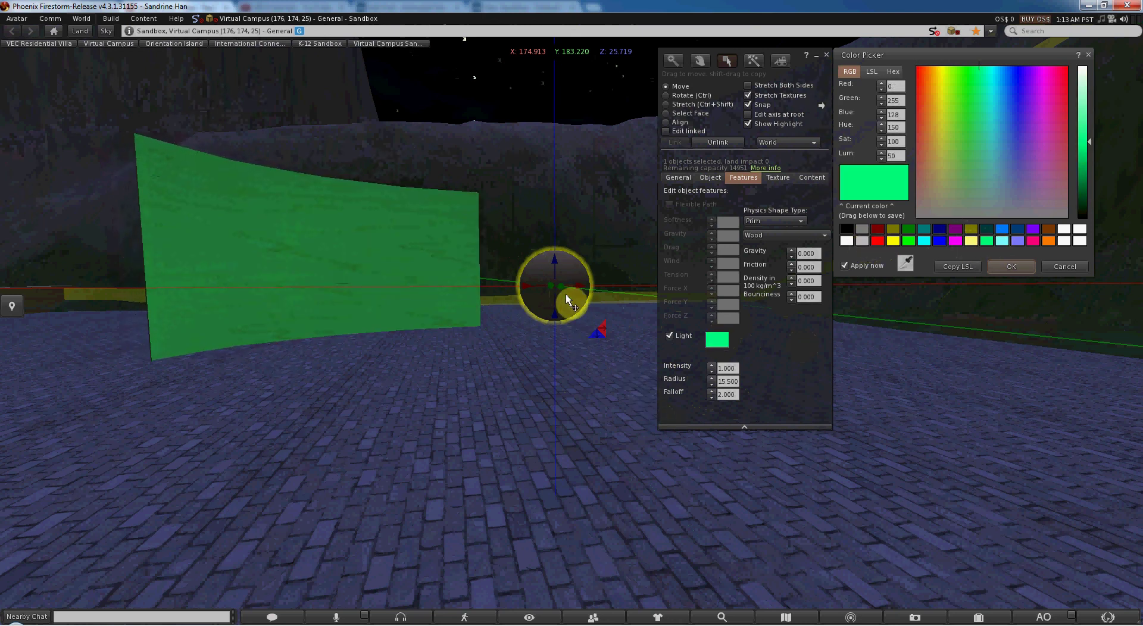
Step: Compare the light on the flag under midday and night lighting, and try blue and cyan as the light colour
key("ctrl+shift+y")
left_click_drag(400, 271, 573, 326, "alt")
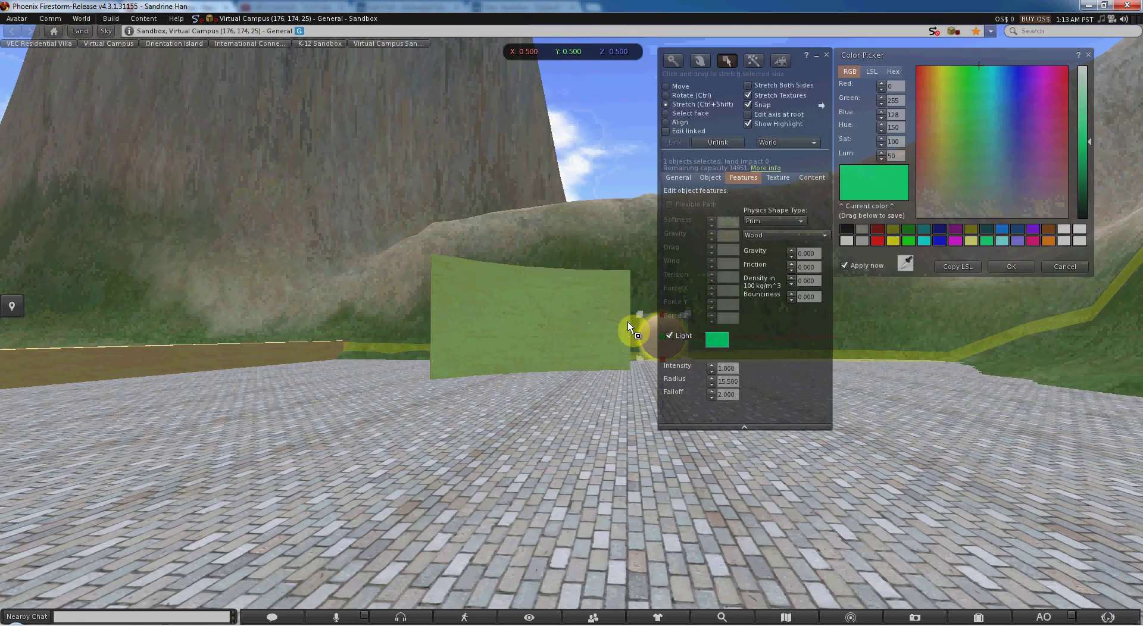
key("ctrl+shift+n")
key("ctrl+shift+x")
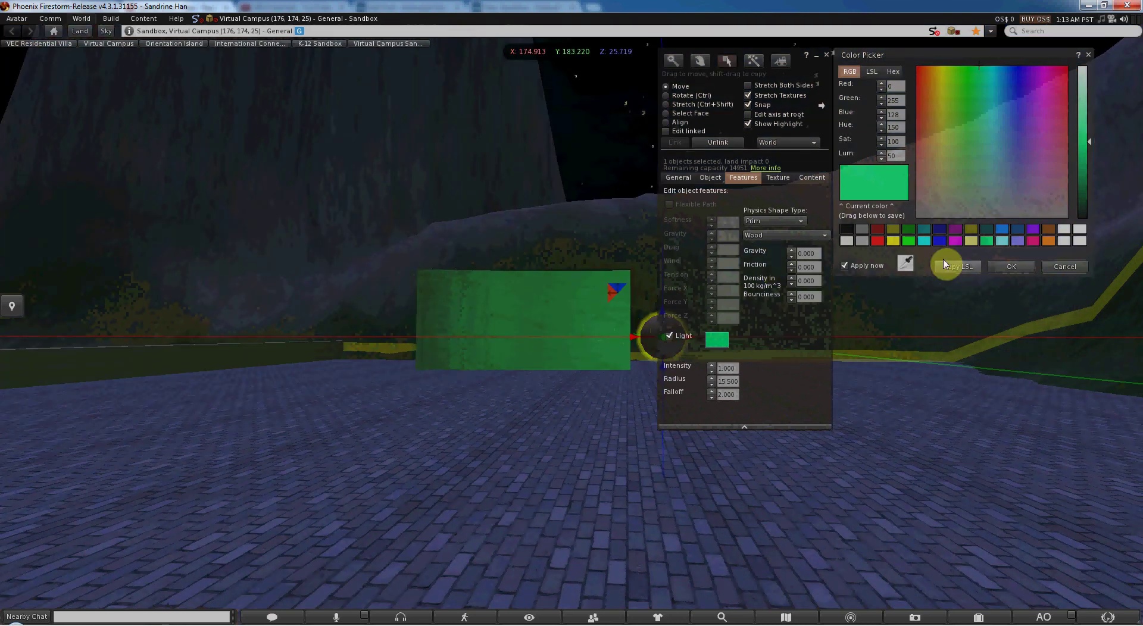
left_click(939, 241)
left_click(926, 244)
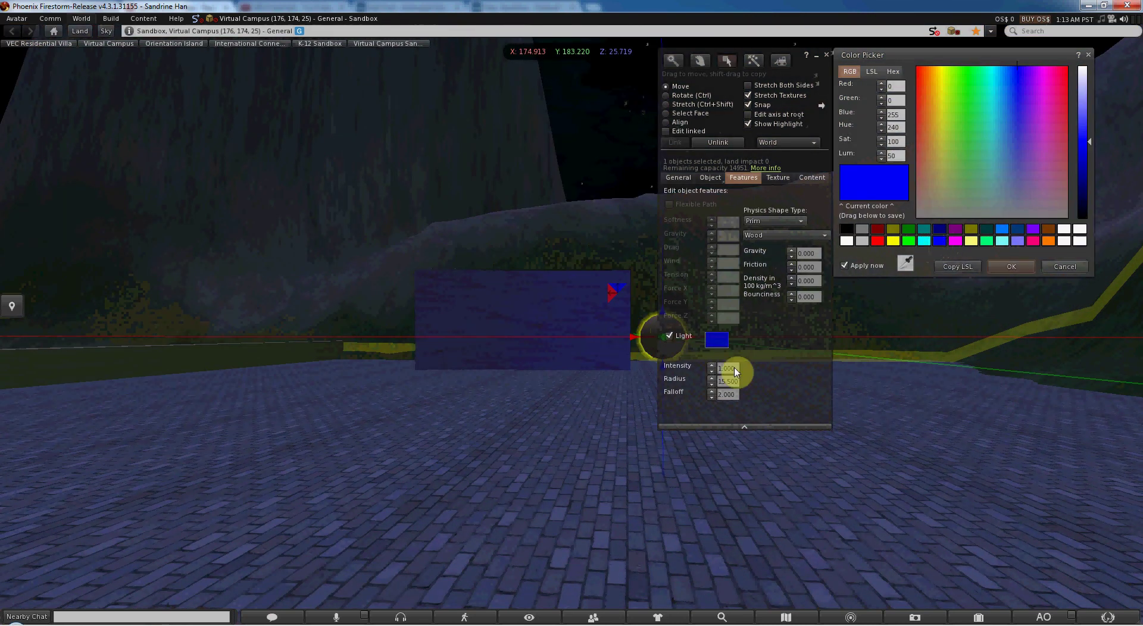
Step: Move the glowing sphere along the X axis to X 173.772, closer in front of the flag
left_click(648, 343, "alt")
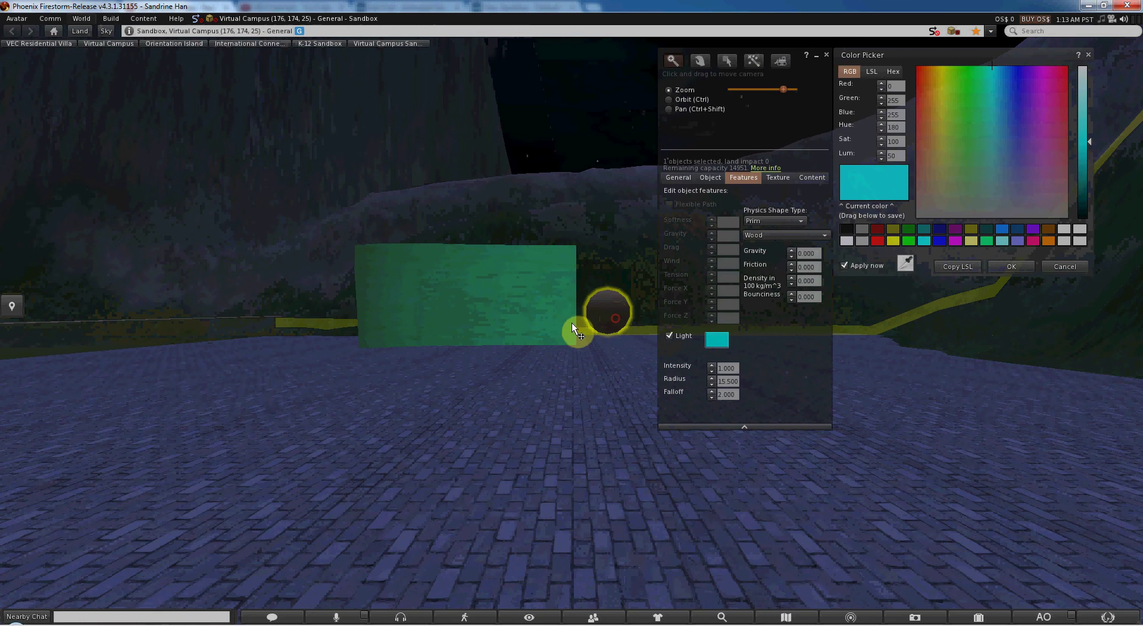
left_click_drag(539, 323, 357, 311)
left_click_drag(461, 305, 485, 309)
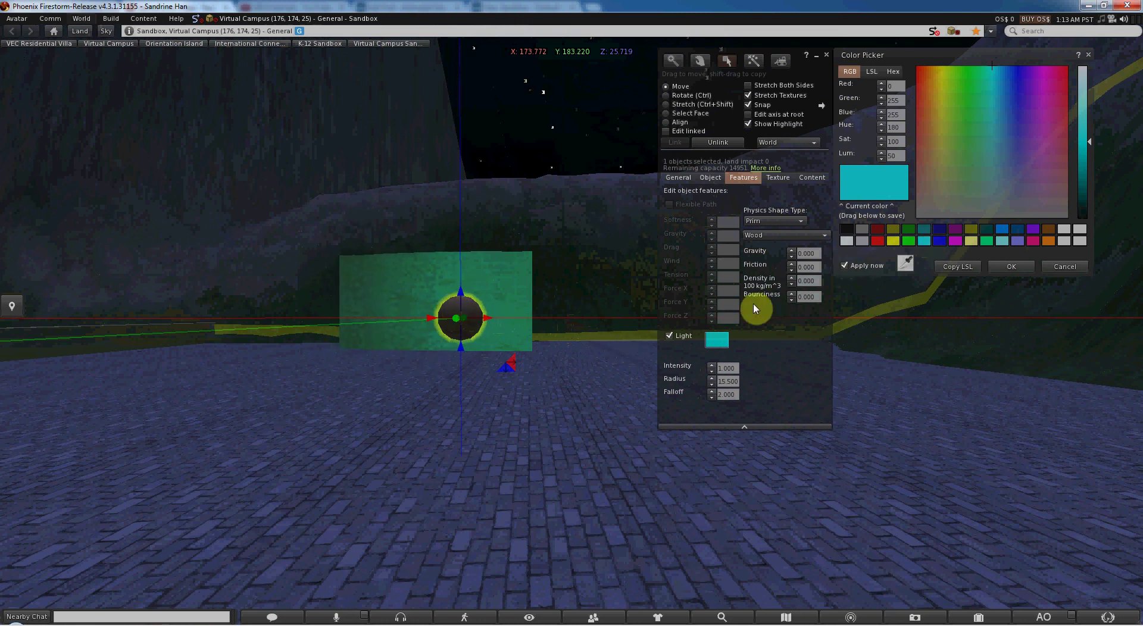
Step: Try dark teal (0, 64, 64) and dark blue (0, 64, 128) light, and set the light colour to yellow (255, 255, 0)
left_click(1018, 241)
left_click(986, 229)
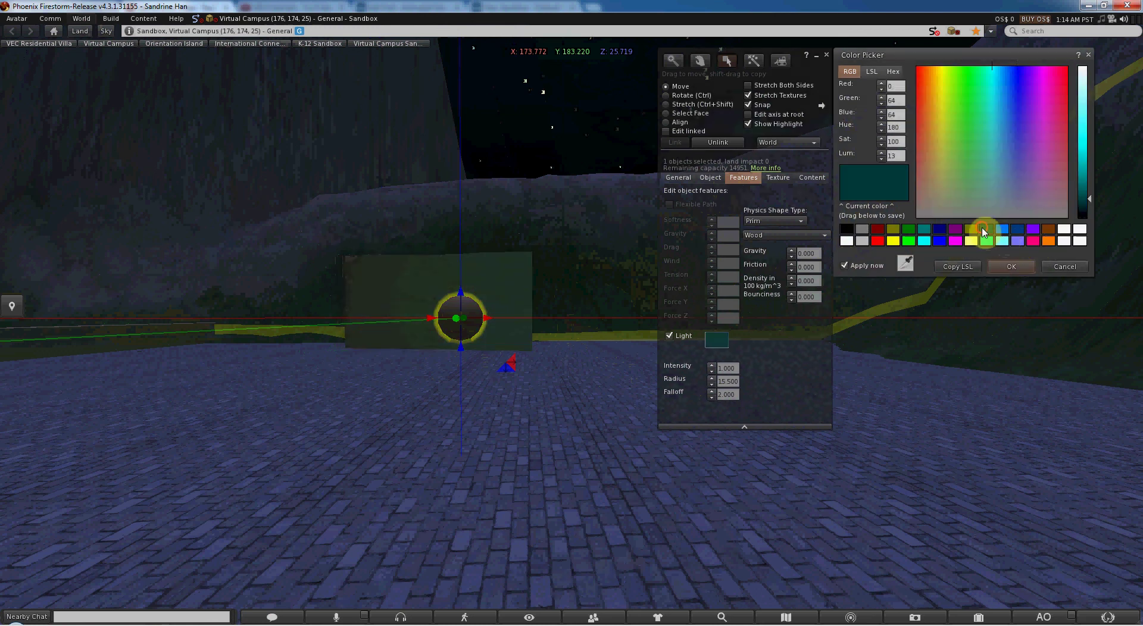
left_click(1018, 229)
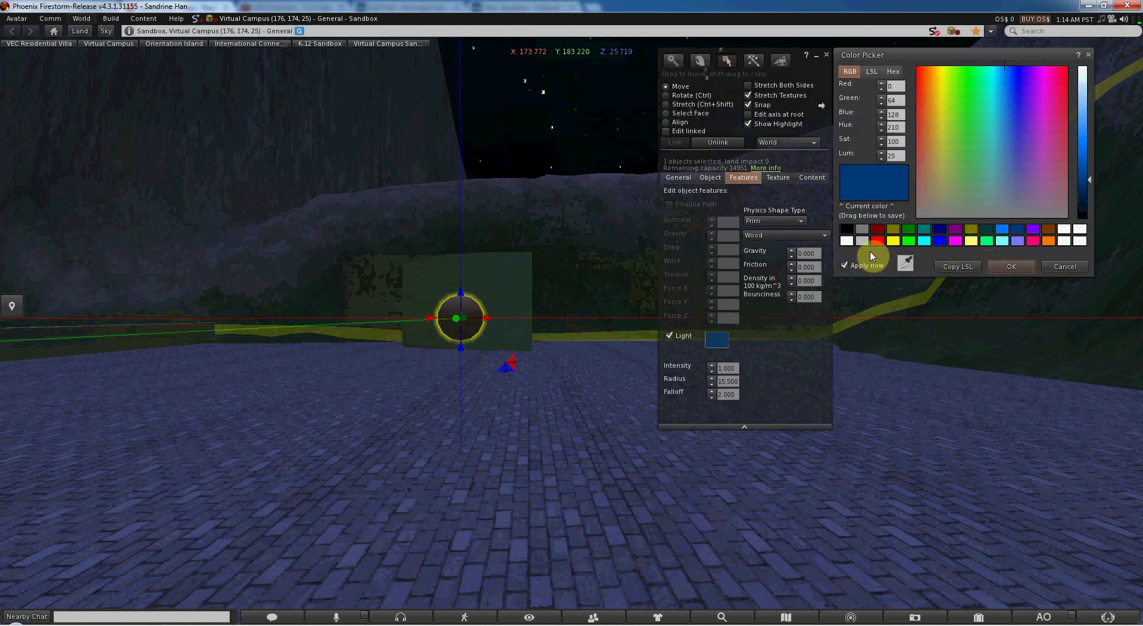
left_click(892, 241)
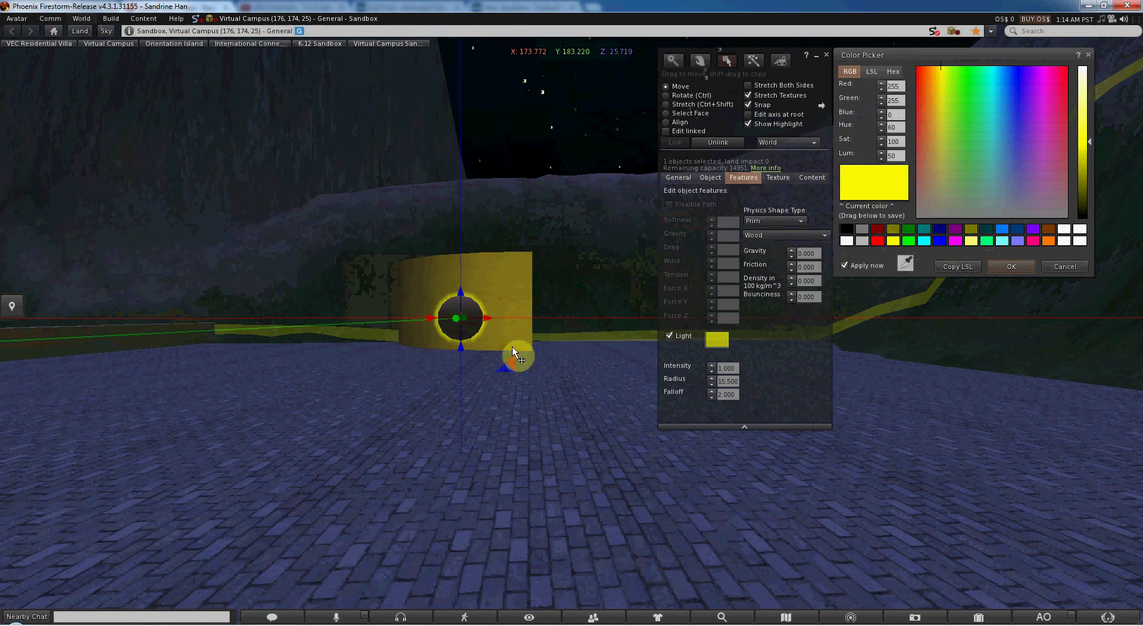
left_click_drag(513, 348, 573, 330, "alt")
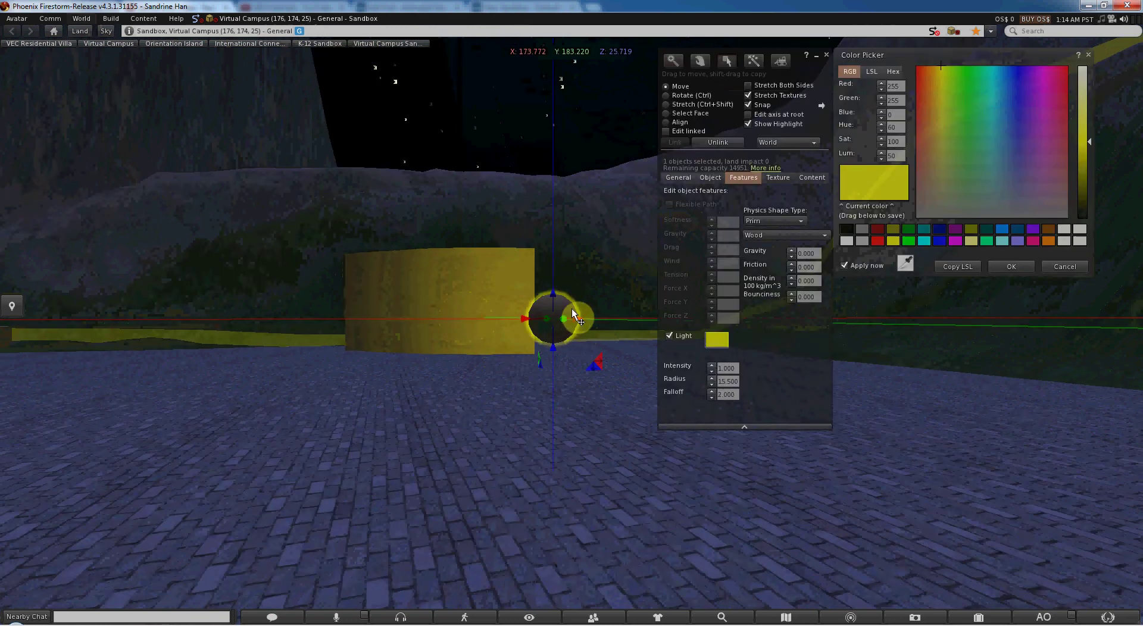
left_click(997, 271)
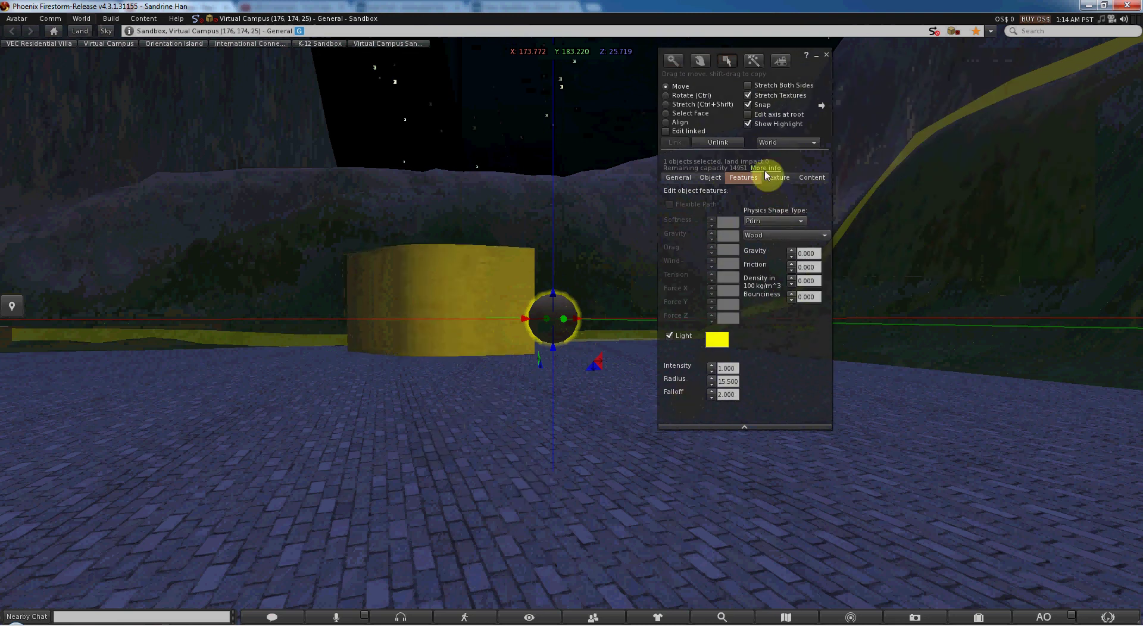
Step: Create a second sphere on the paved ground below the glowing sphere and bring it into closer view
left_click(757, 65)
left_click(541, 489)
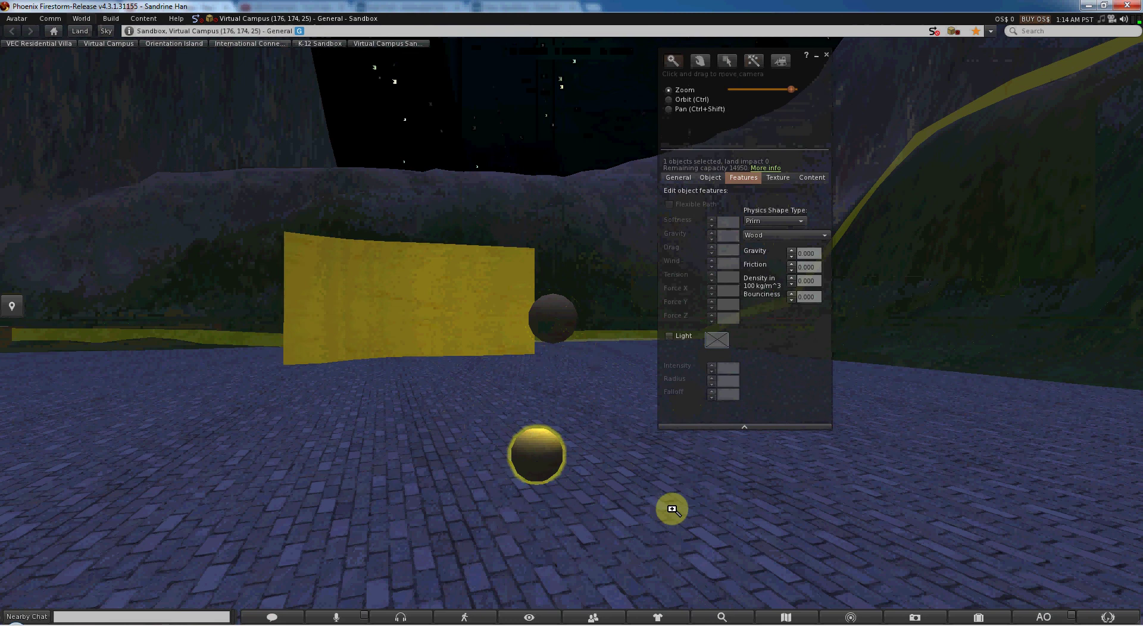
left_click(672, 510, "alt")
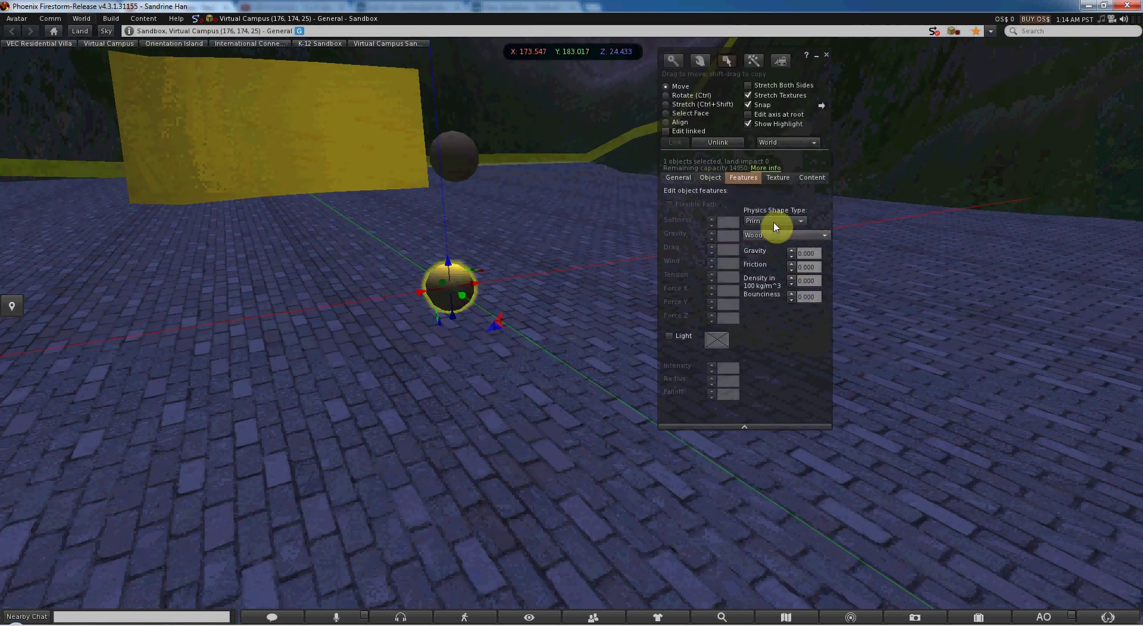
Step: Set the lower sphere's material to Glass, keeping the Prim physics shape type, and deselect it
left_click(776, 223)
left_click(776, 348)
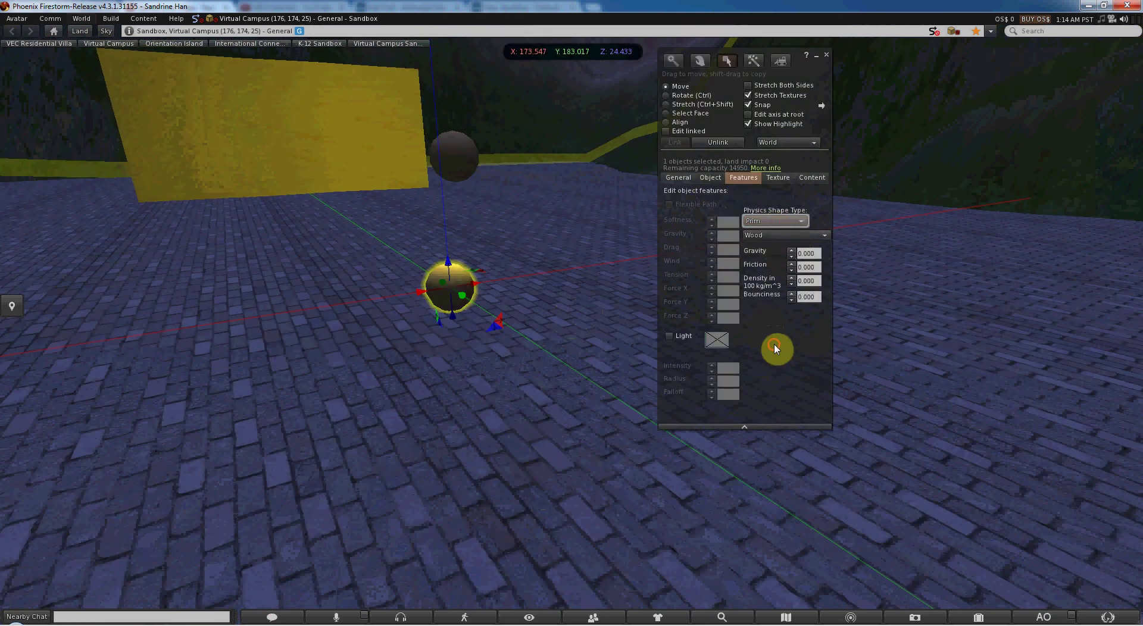
left_click(791, 233)
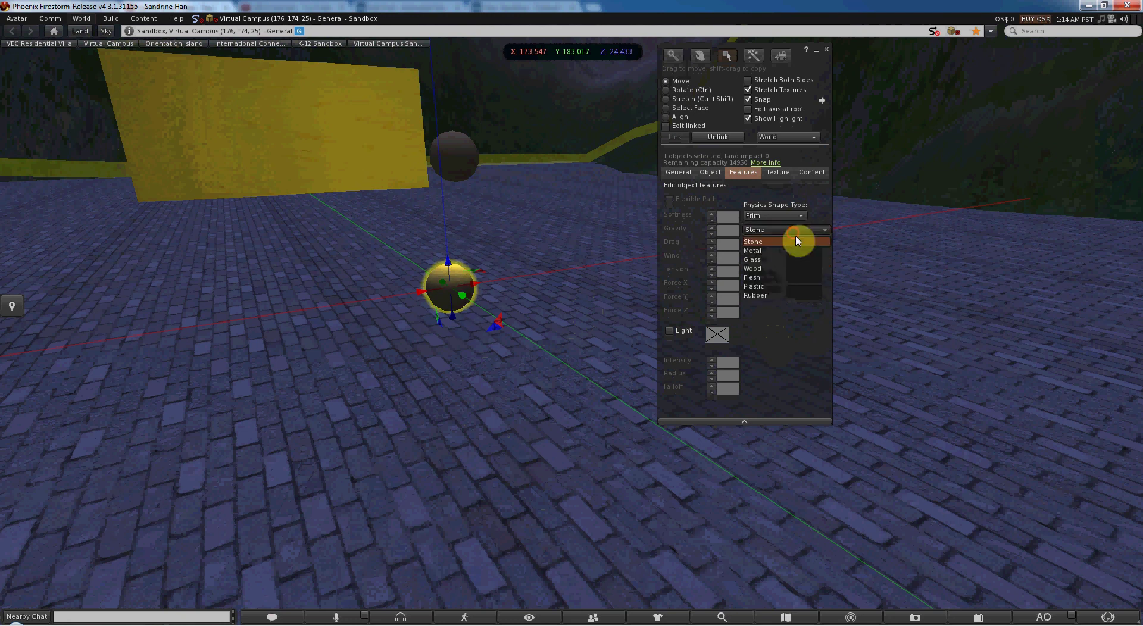
left_click(794, 260)
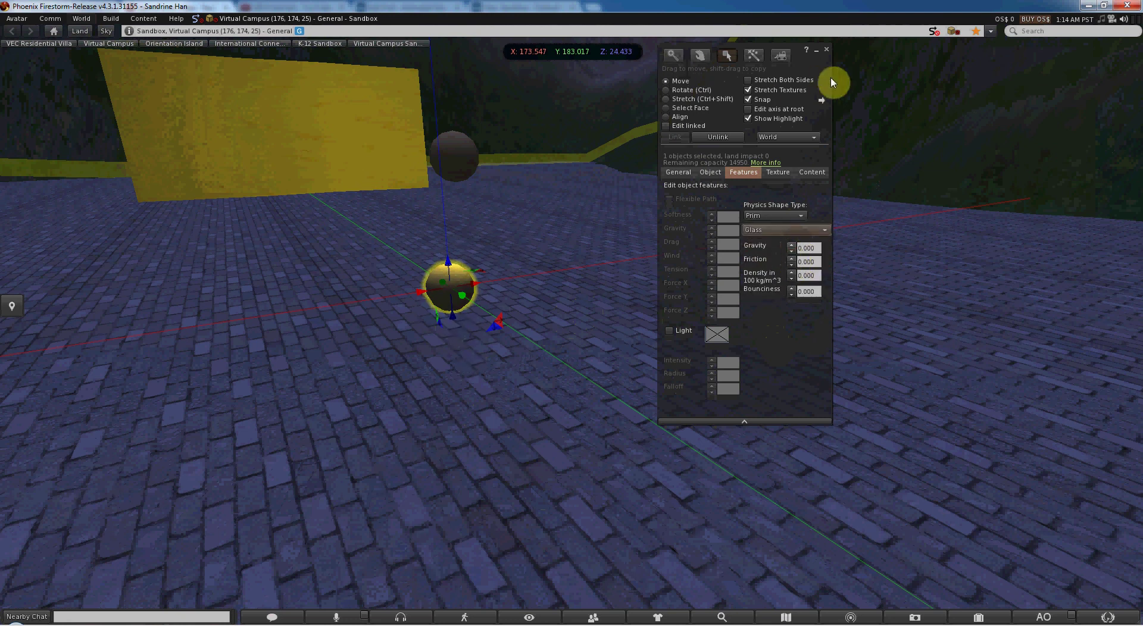
left_click(894, 102)
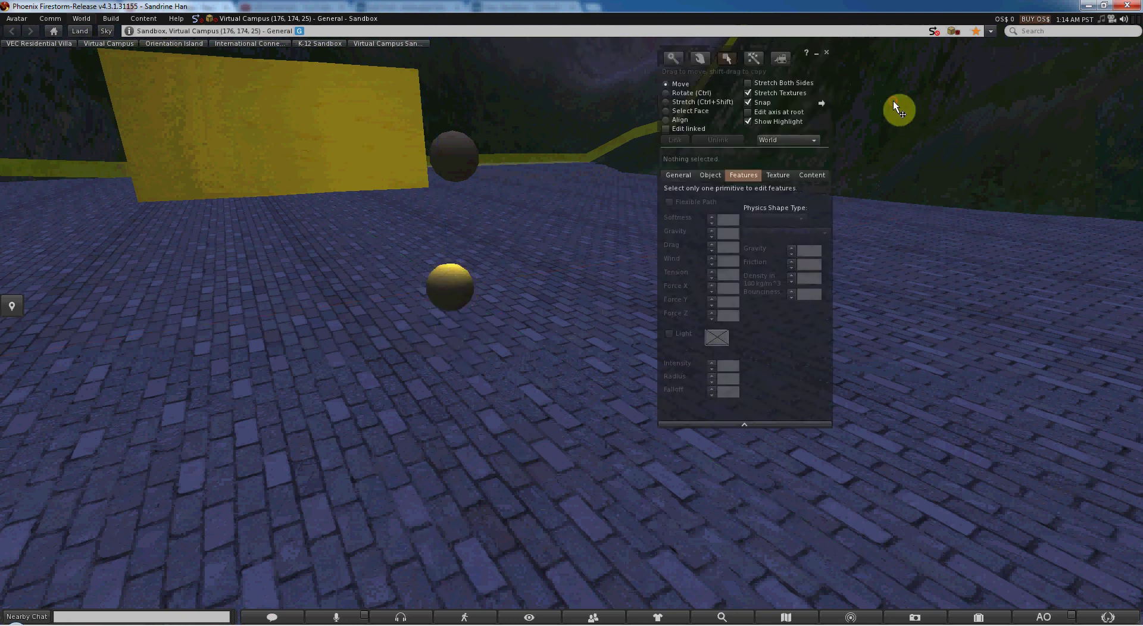
Step: Make the lower sphere physical, and deselect it so it drops to the ground
left_click(463, 299)
left_click(710, 175)
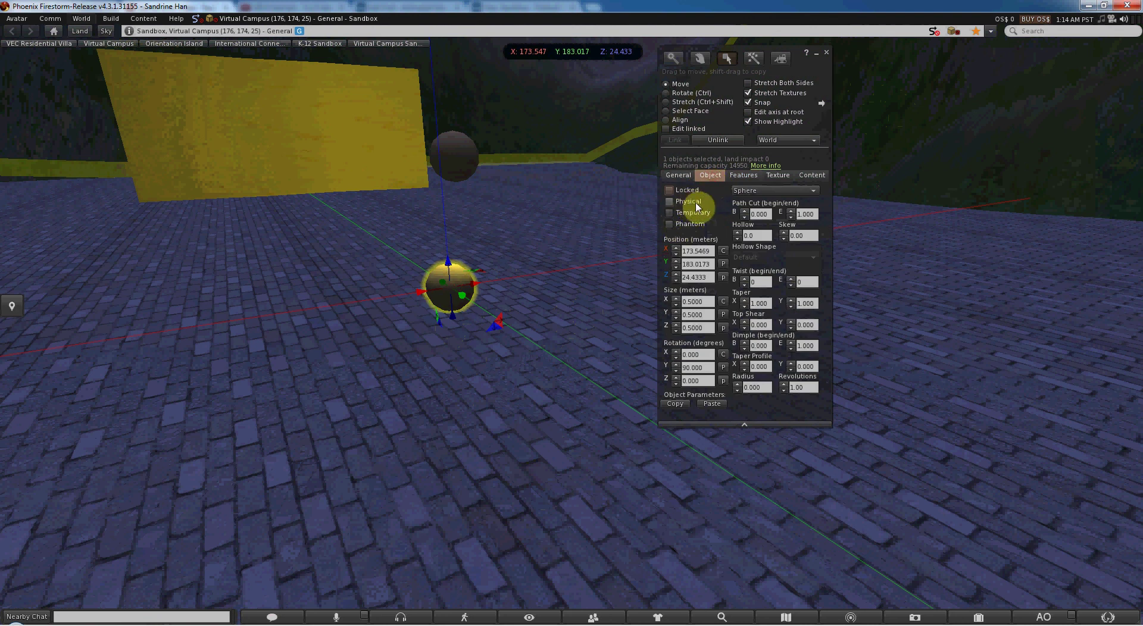
left_click(988, 136)
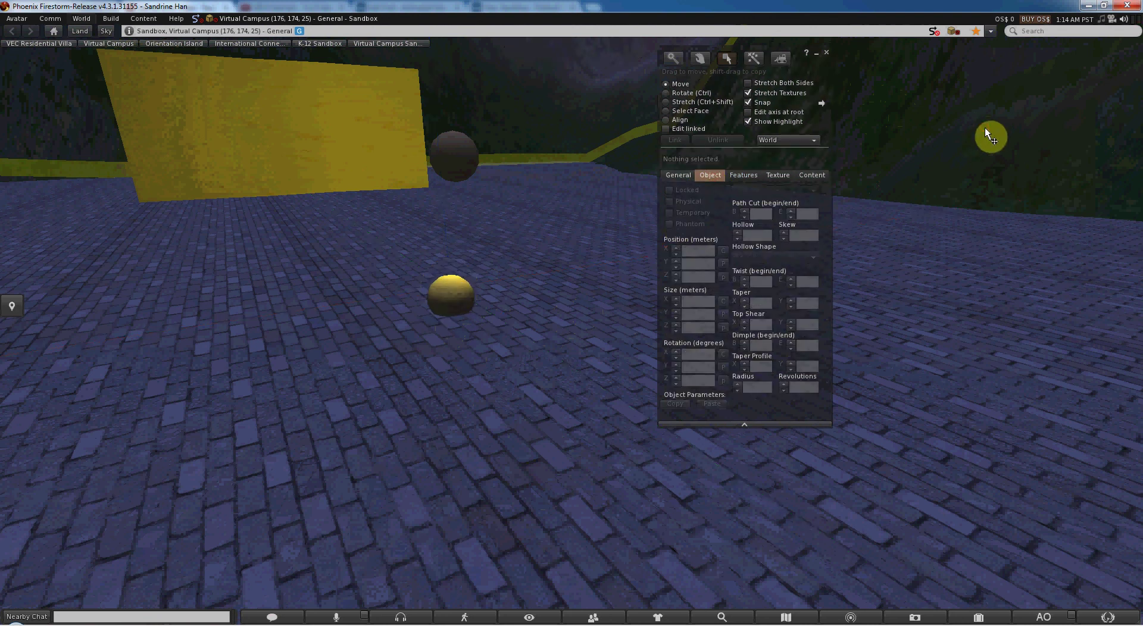
Step: Select the fallen sphere, keep its material as Glass, and raise it to a Z position of about 24.9
left_click(460, 295)
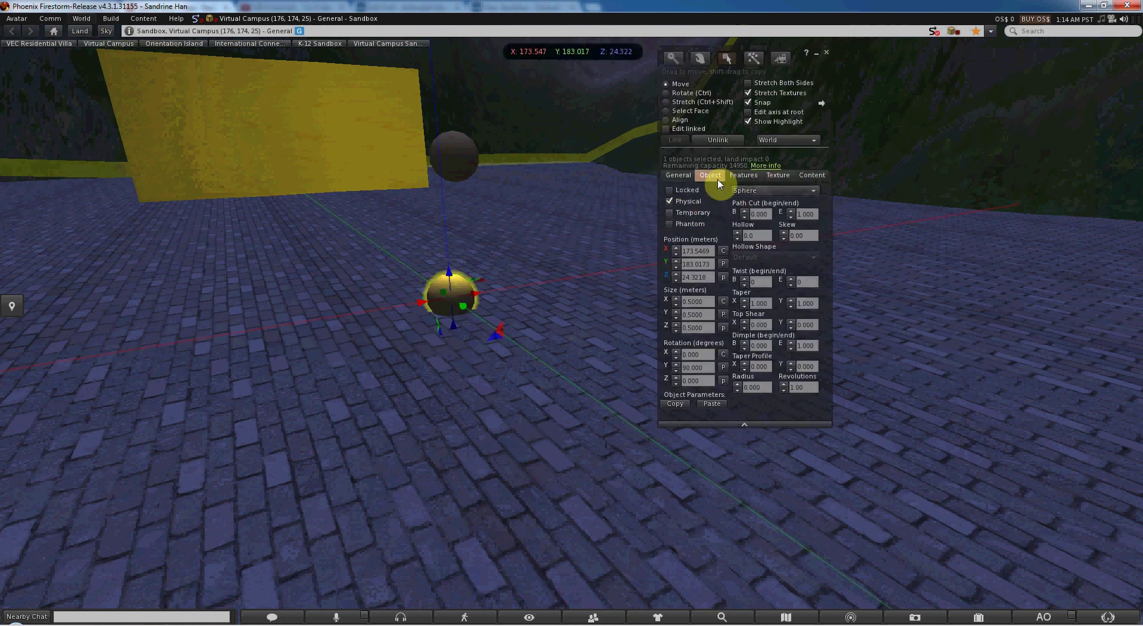
left_click(746, 177)
left_click(813, 234)
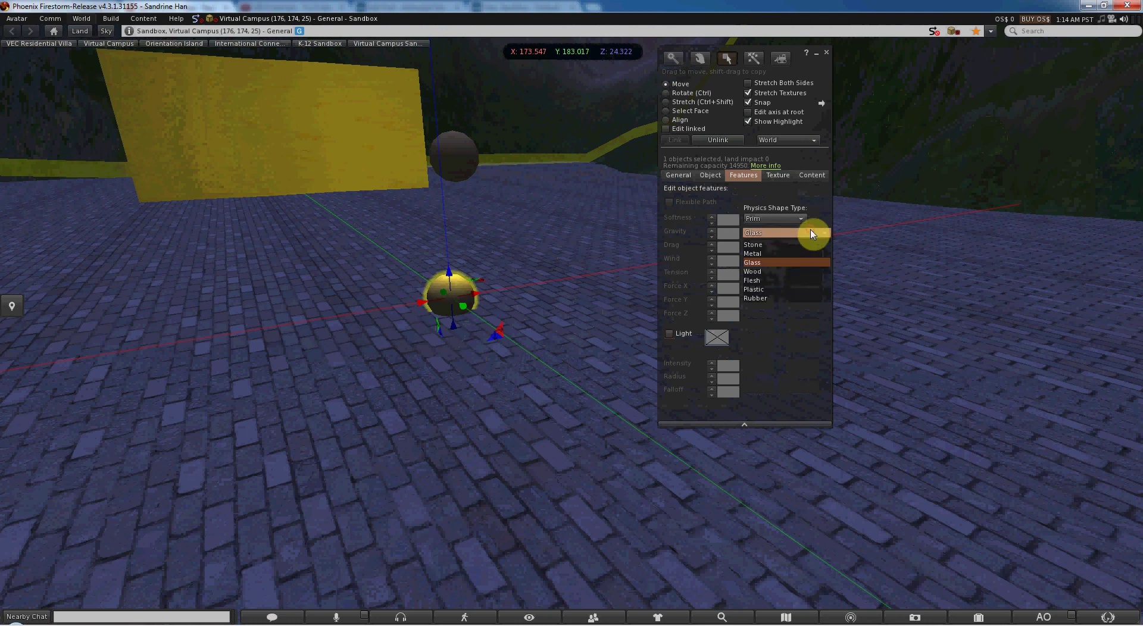
left_click(778, 264)
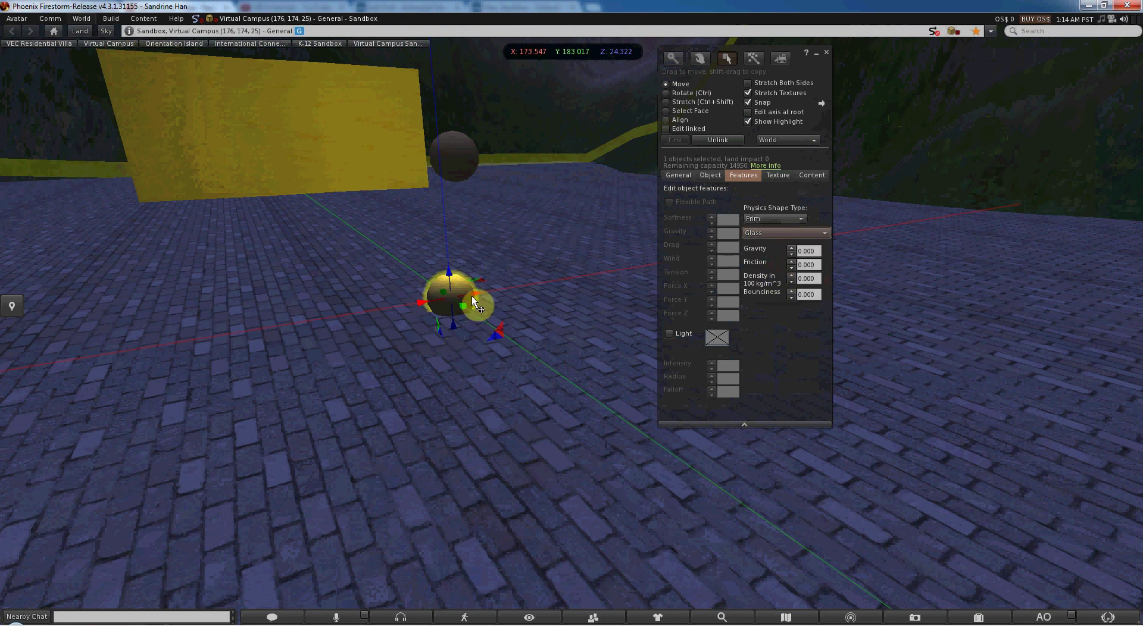
left_click_drag(453, 283, 448, 231)
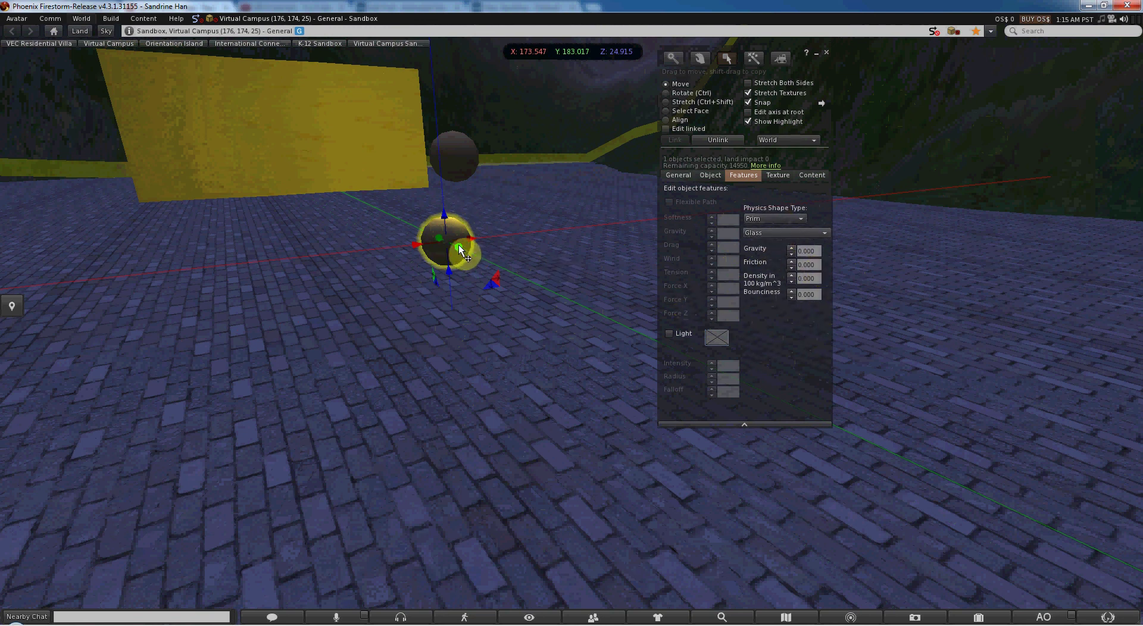
Step: Copy the Glass sphere along the Y axis to about 181.6 and set the selected sphere's material to Metal
left_click_drag(462, 253, 522, 287, "shift")
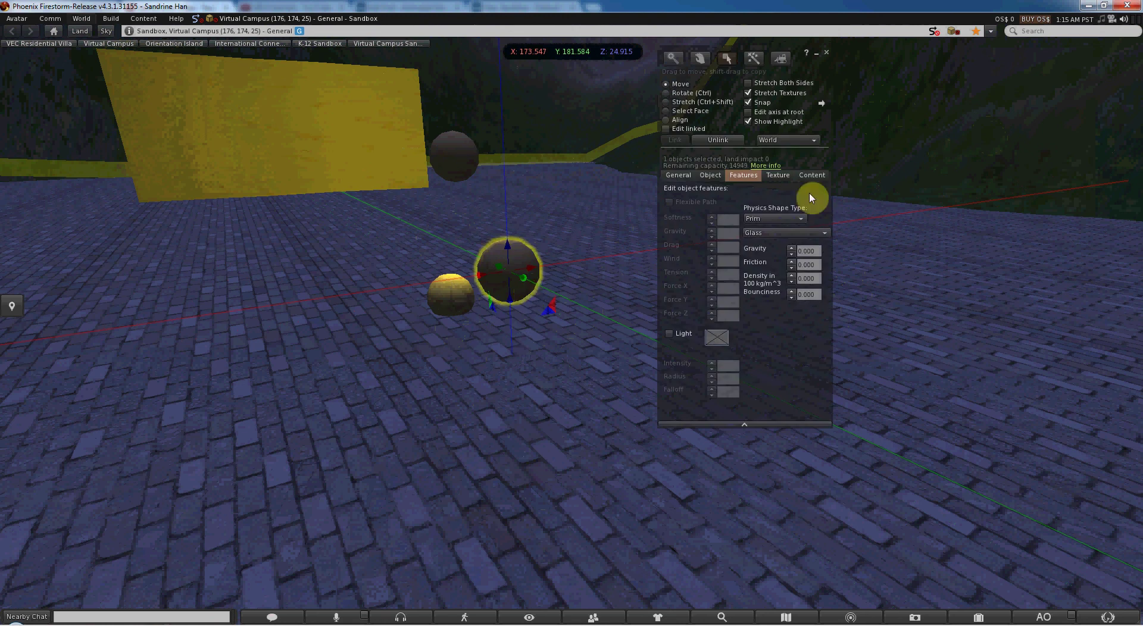
left_click(798, 233)
left_click(777, 254)
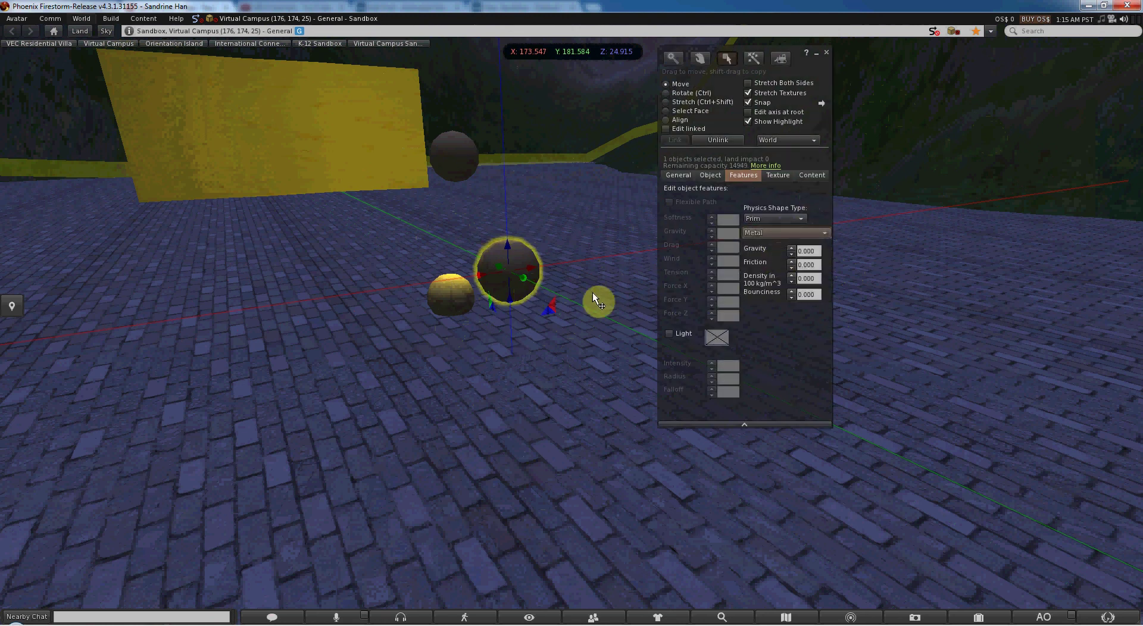
Step: Copy the Metal sphere along the Y axis to about 180.6, set the selected sphere's material to Rubber, and deselect it
left_click(523, 277, "alt")
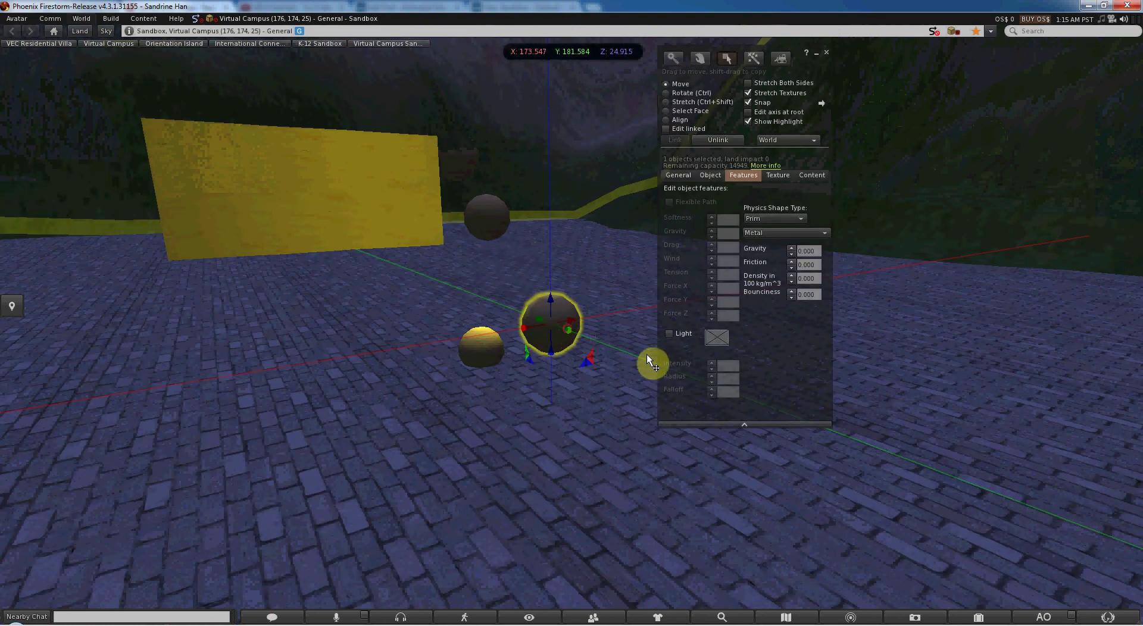
left_click_drag(568, 329, 648, 356, "shift")
left_click(787, 232)
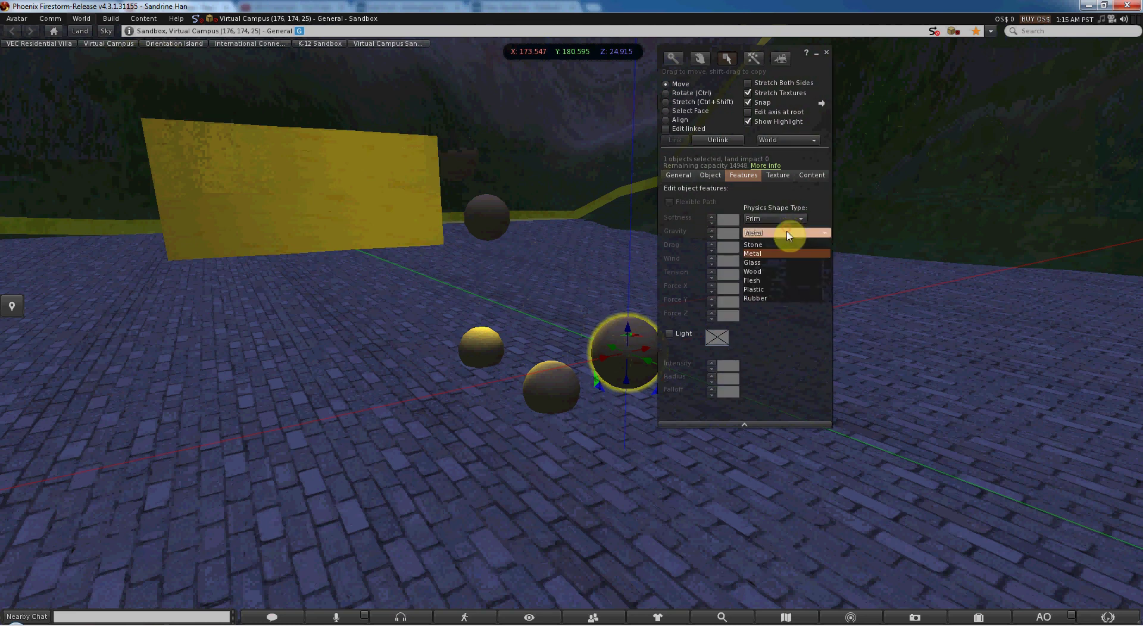
left_click(777, 301)
left_click(592, 369, "alt")
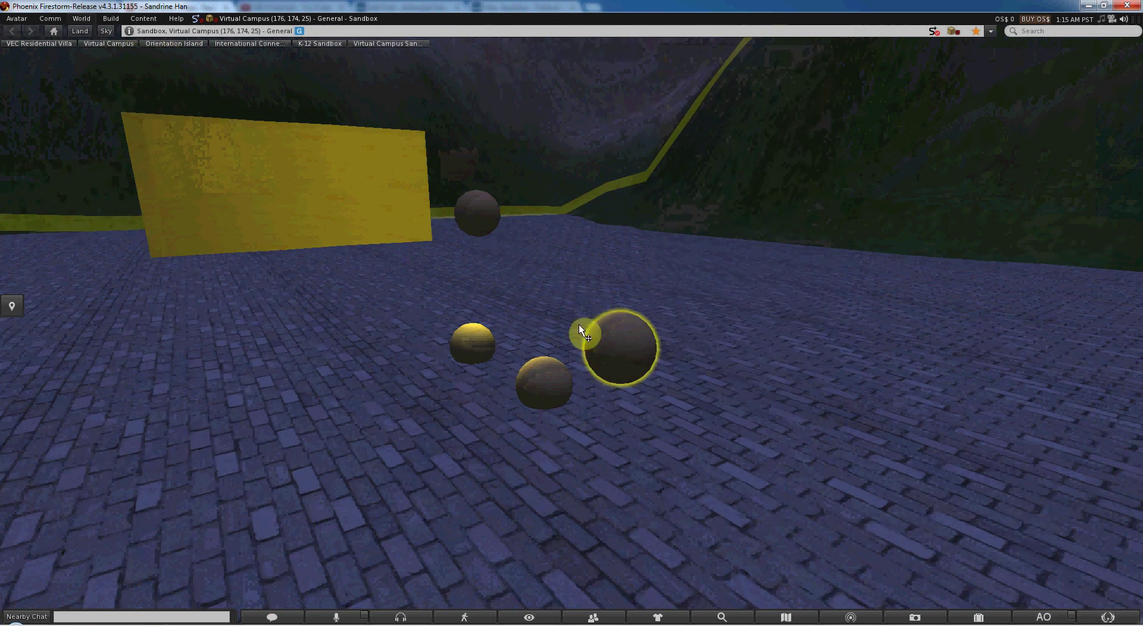
left_click_drag(578, 324, 575, 132, "alt")
left_click(557, 148)
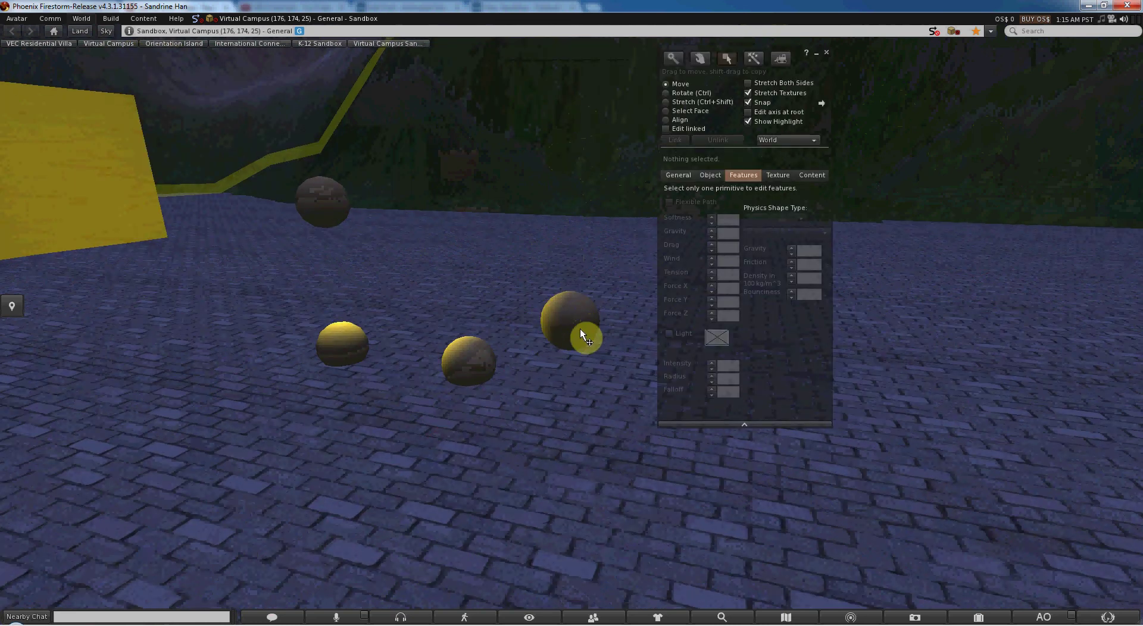
Step: Select the three lower spheres together, switch the environment to daylight, and raise them to a Z position of about 26.7
left_click_drag(621, 361, 301, 220)
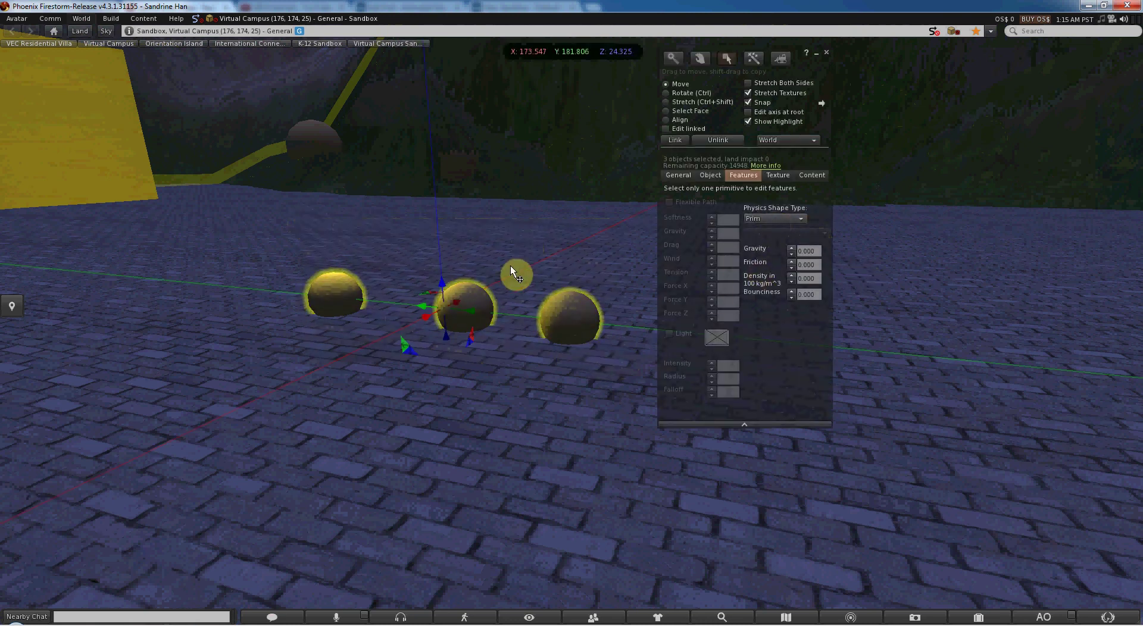
key("Escape")
left_click_drag(571, 315, 555, 109, "alt")
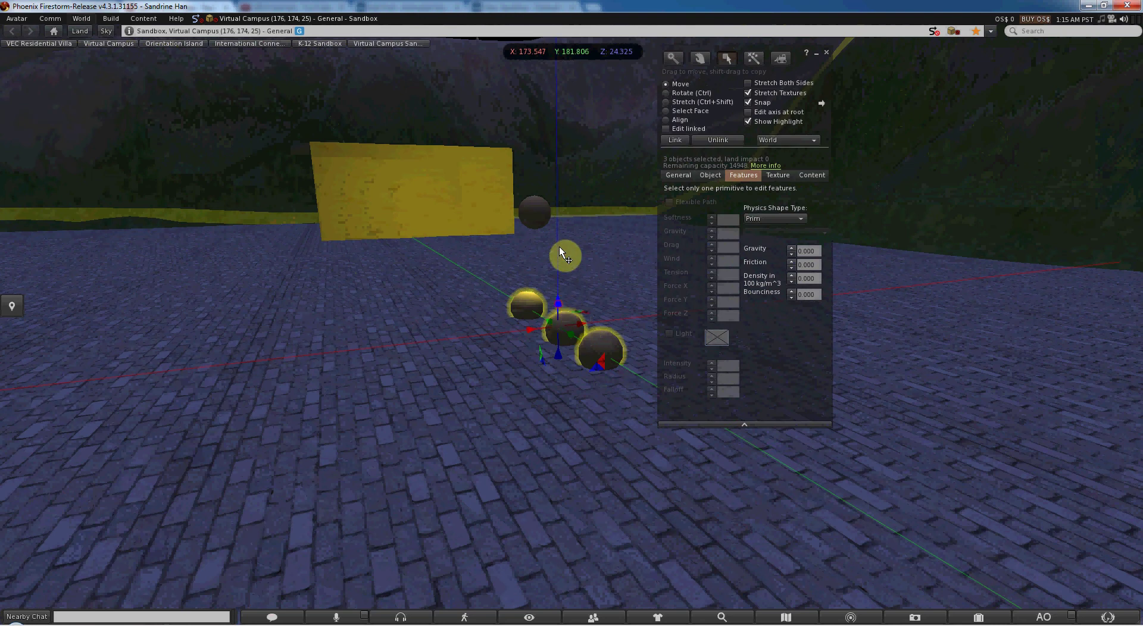
key("ctrl+shift")
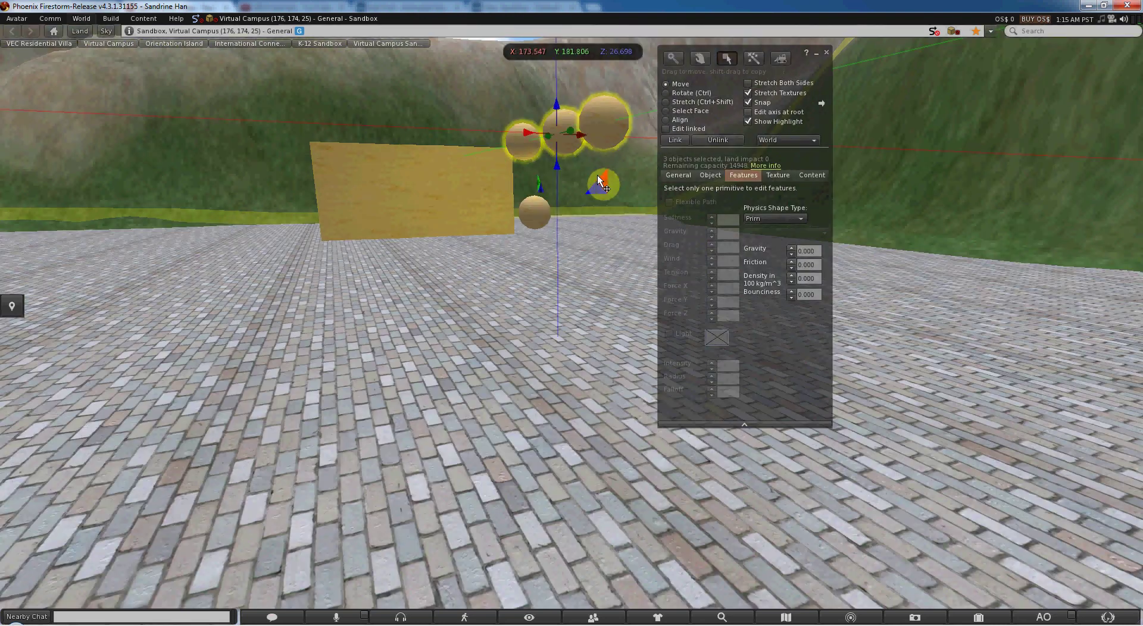
key("ctrl+1")
key("ctrl+3")
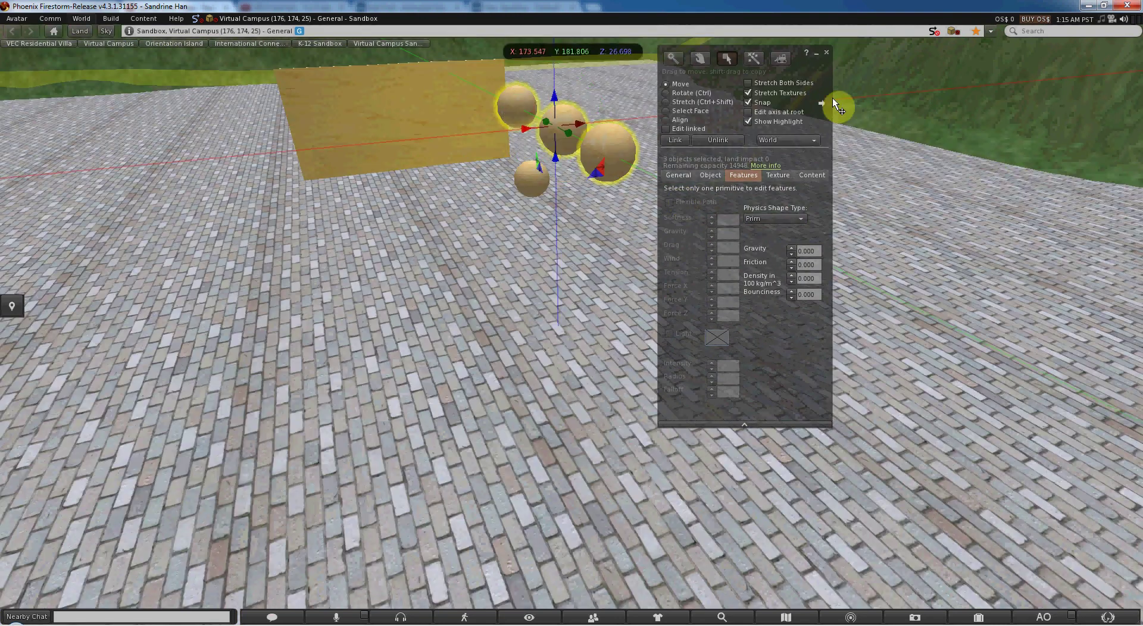
Step: Close the object editor to let the three spheres drop, and push them around on the paved ground
left_click(827, 54)
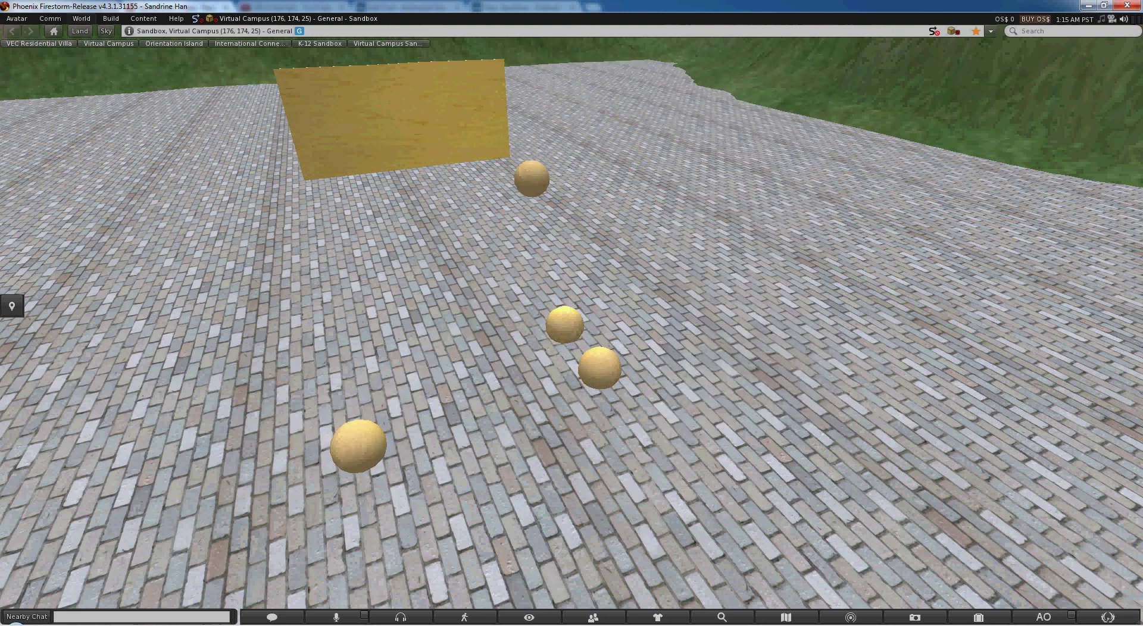
left_click_drag(556, 399, 584, 391)
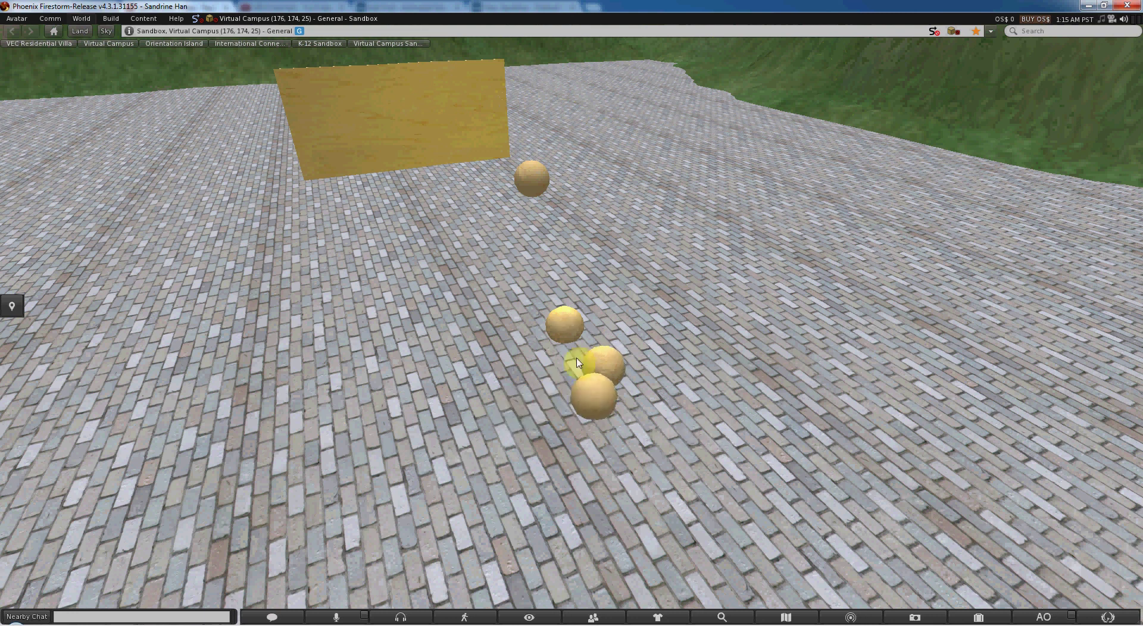
left_click_drag(573, 328, 722, 320)
mouse_move(738, 412)
left_mouse_down()
mouse_move(743, 440)
mouse_move(748, 403)
left_mouse_up()
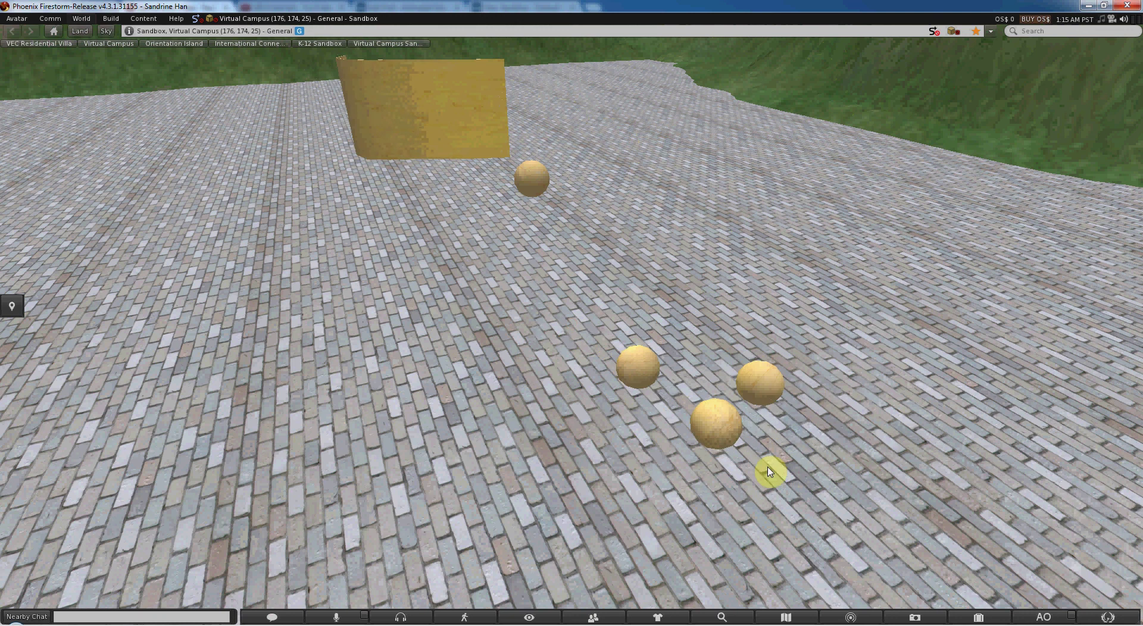
Step: Open the pushed spheres for editing, select all three together, and move the editor window clear of them
right_click(774, 409)
left_click(799, 434)
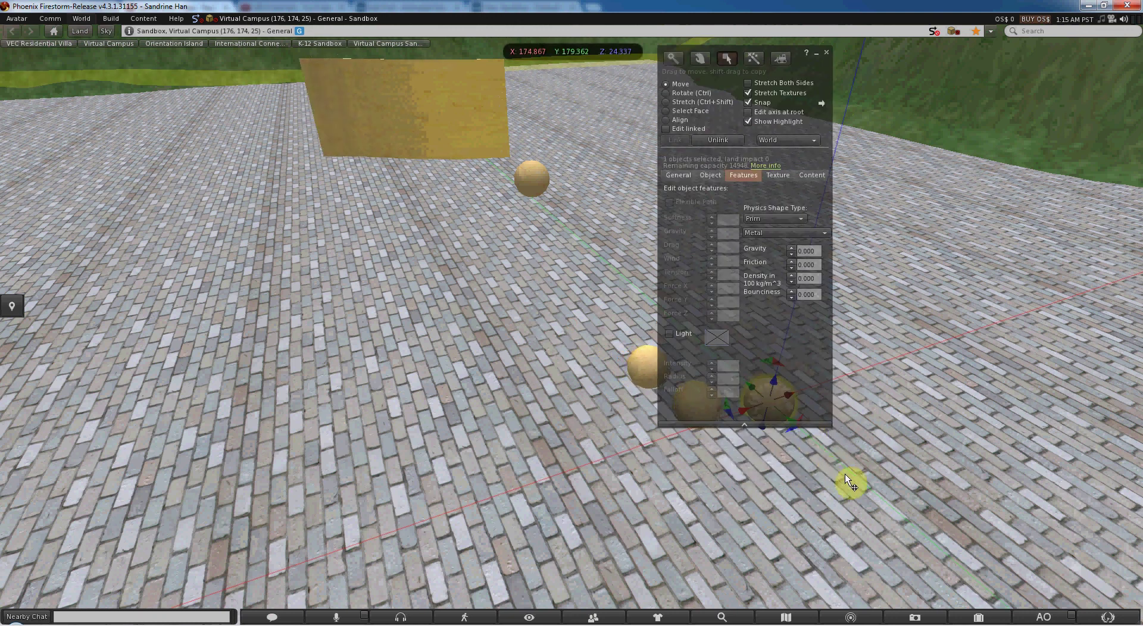
left_click_drag(851, 483, 546, 325)
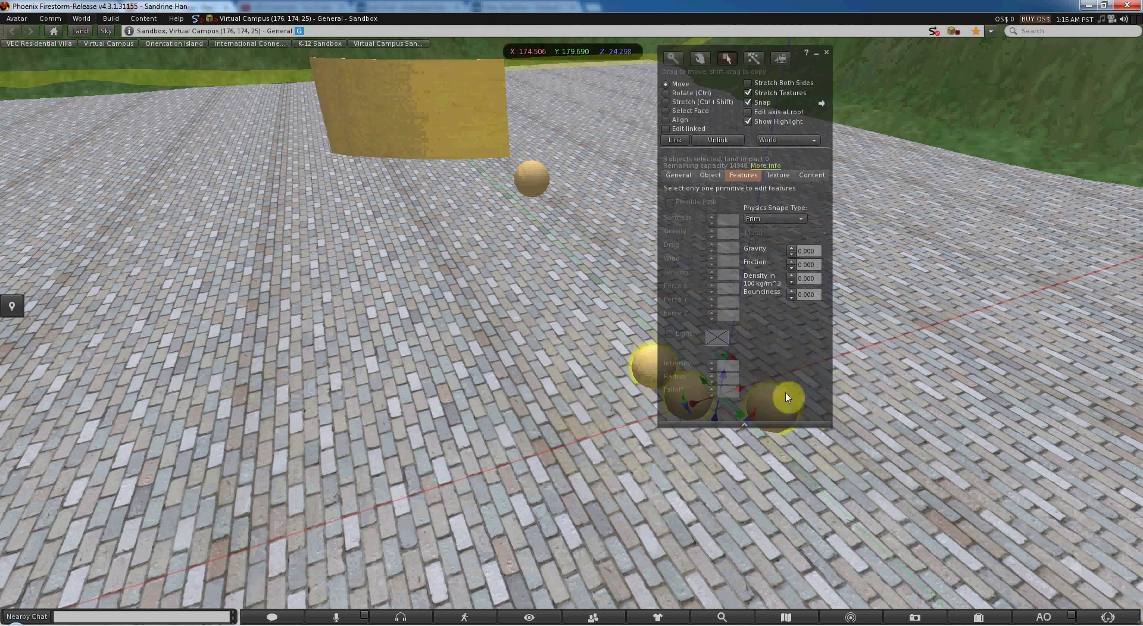
left_click_drag(790, 327, 793, 322)
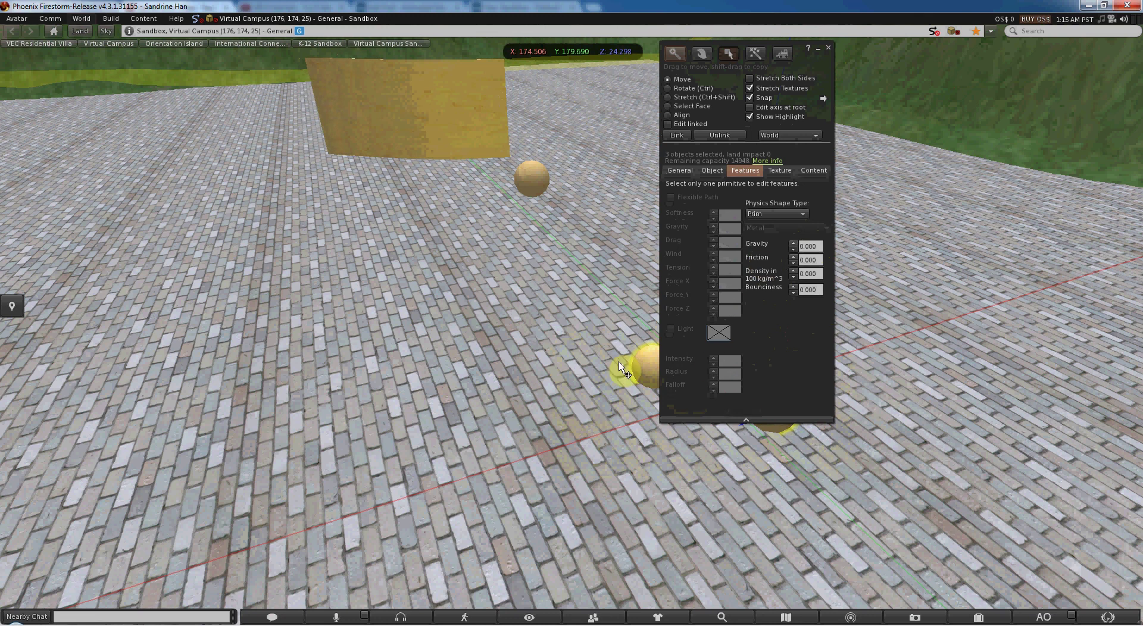
left_click_drag(787, 381, 949, 415)
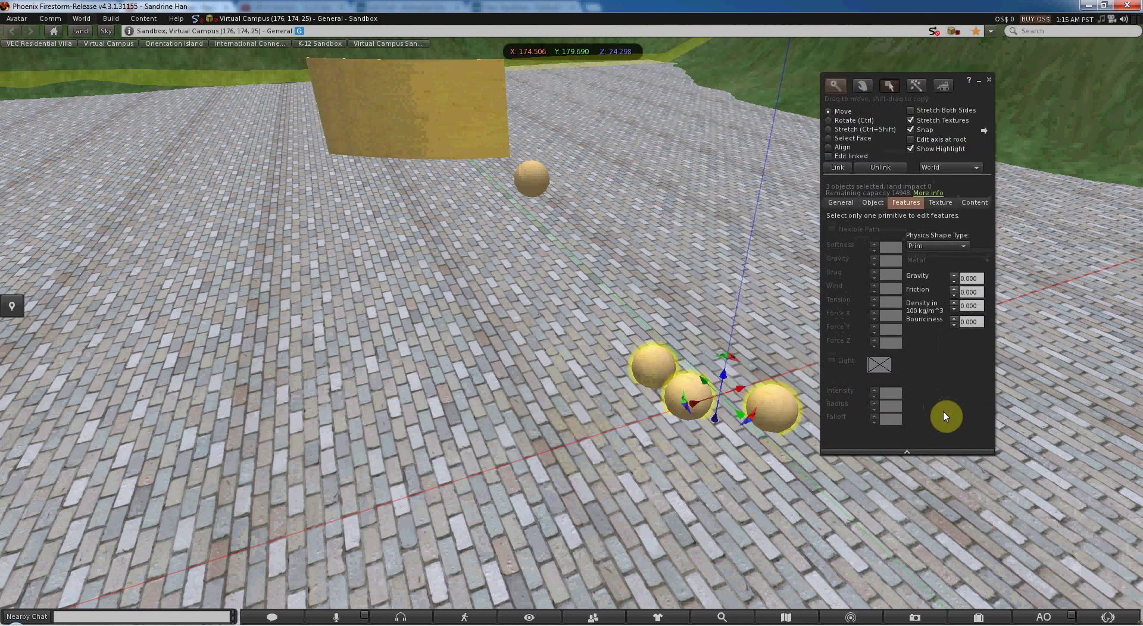